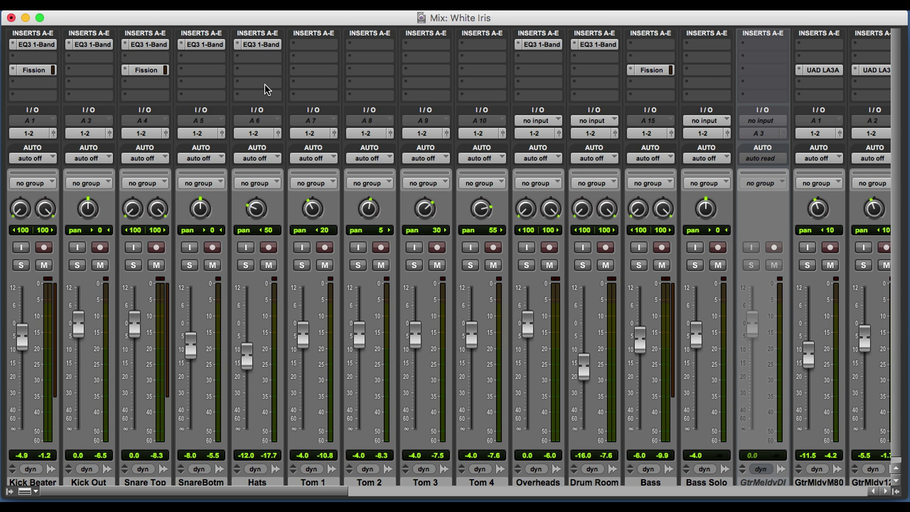
# - Open the Fission plug-in inserted on the Piano track, solo that track, and position the plug-in window so both are visible
pyautogui.scroll(-1, 264, 84)
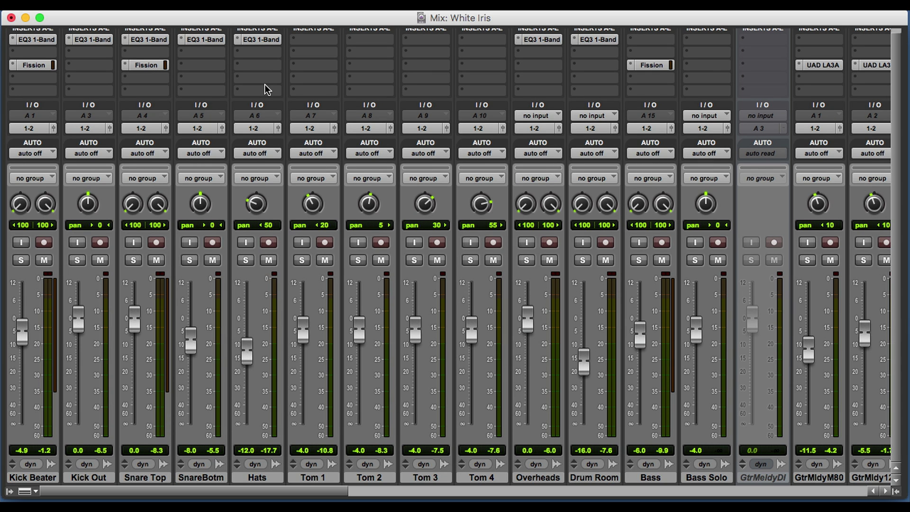
pyautogui.hscroll(10, 264, 85)
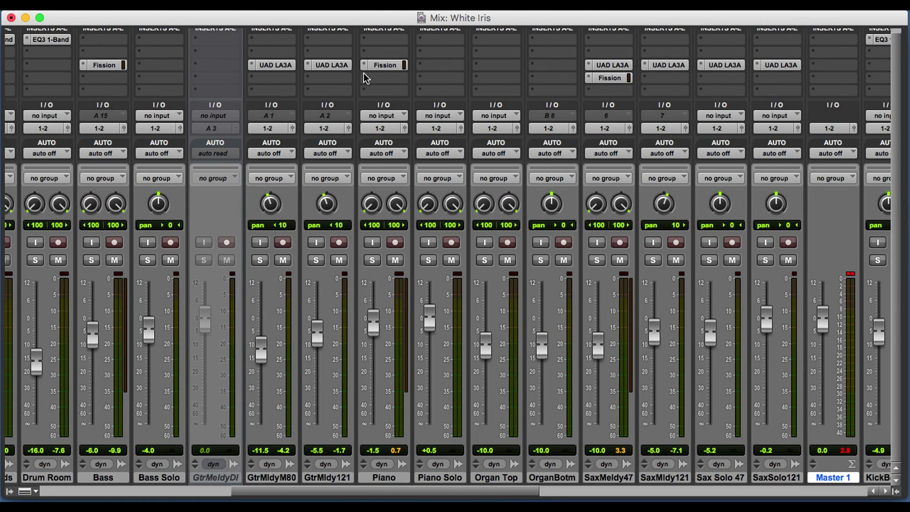
pyautogui.click(381, 65)
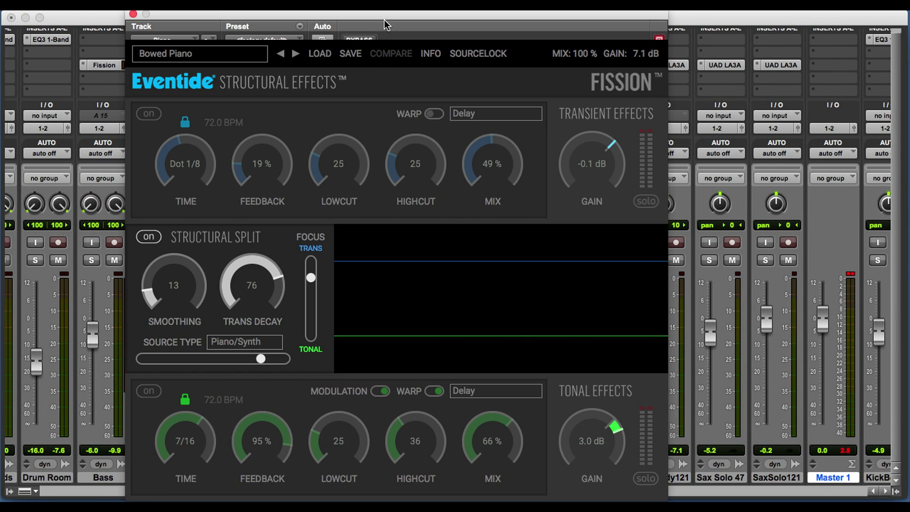
pyautogui.moveTo(383, 15); pyautogui.dragTo(741, 26)
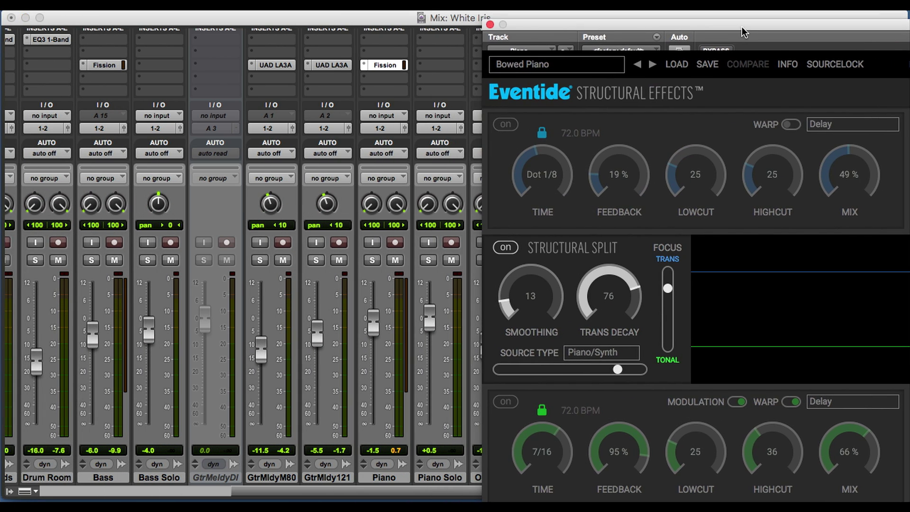
pyautogui.click(373, 261)
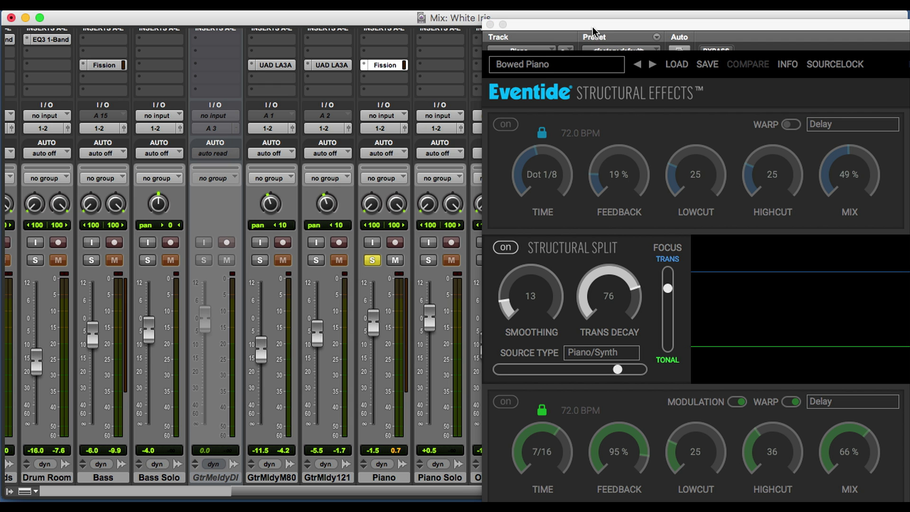
pyautogui.moveTo(596, 28); pyautogui.dragTo(350, 12)
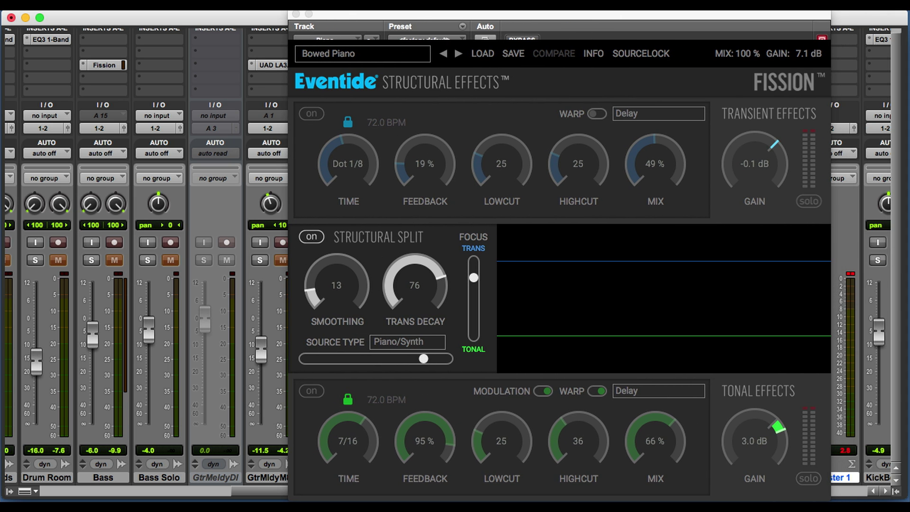
pyautogui.hscroll(5, 38, 221)
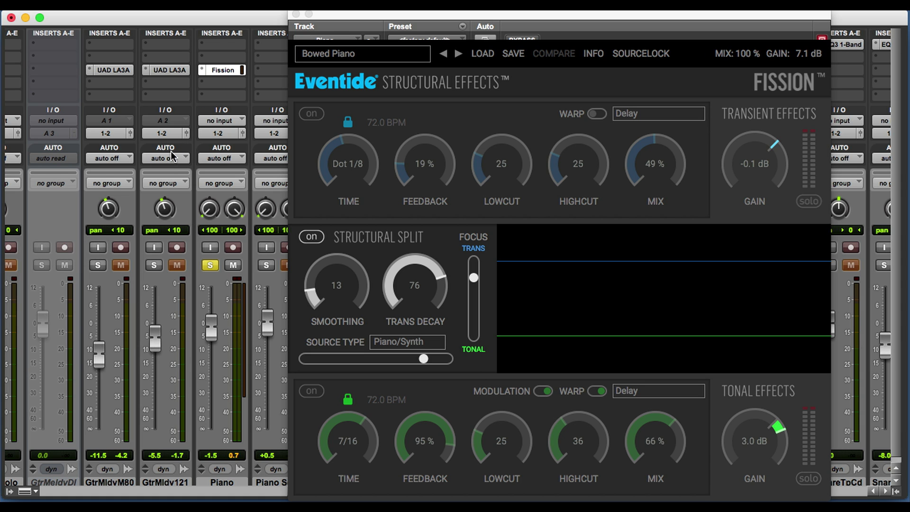
# - Compare the Piano track with Fission bypassed and active during playback, and solo the plug-in's tonal component
pyautogui.keyDown('super'); pyautogui.click(224, 68); pyautogui.keyUp('super')
pyautogui.press('space')
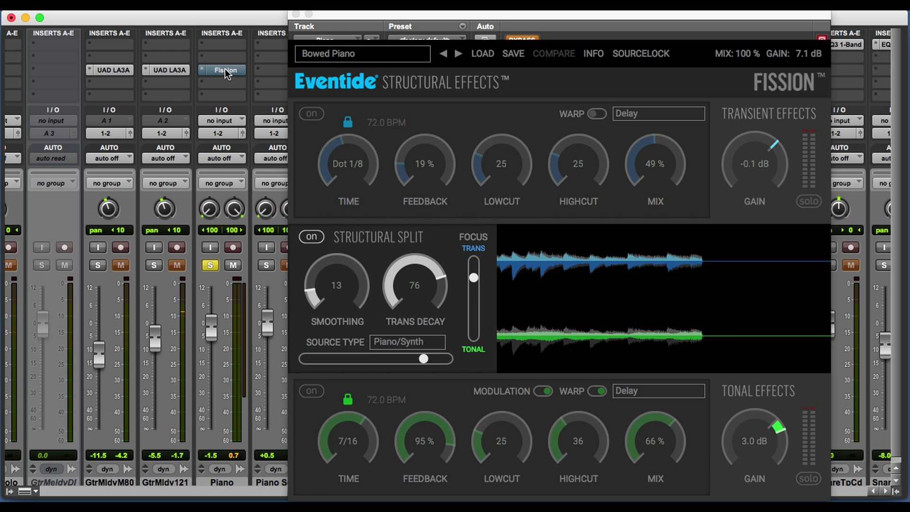
pyautogui.keyDown('super'); pyautogui.click(225, 69); pyautogui.keyUp('super')
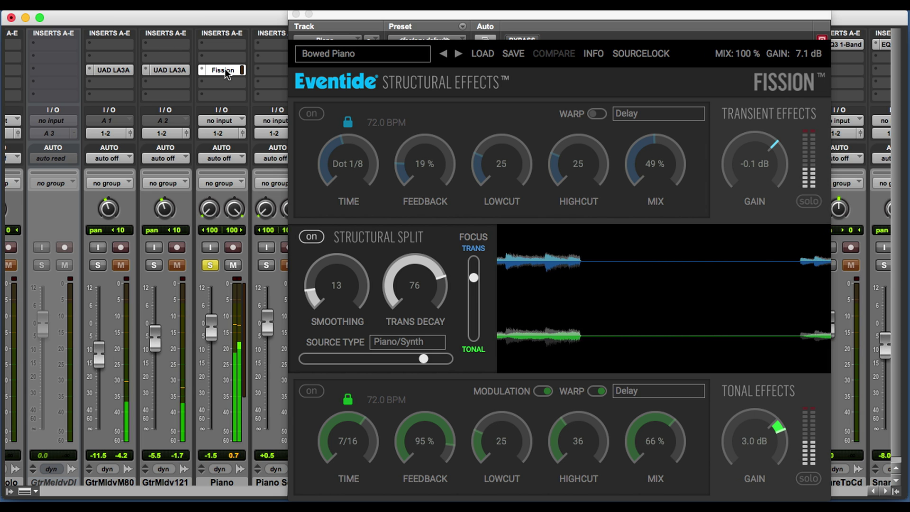
pyautogui.click(808, 479)
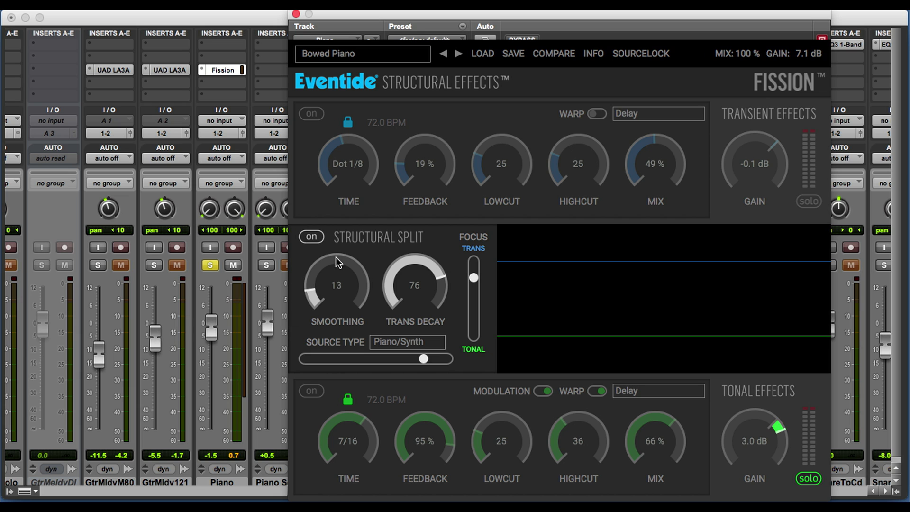
# - Browse the Fission preset categories, including Effects and Artists, without loading another preset
pyautogui.click(351, 53)
pyautogui.moveTo(379, 60)
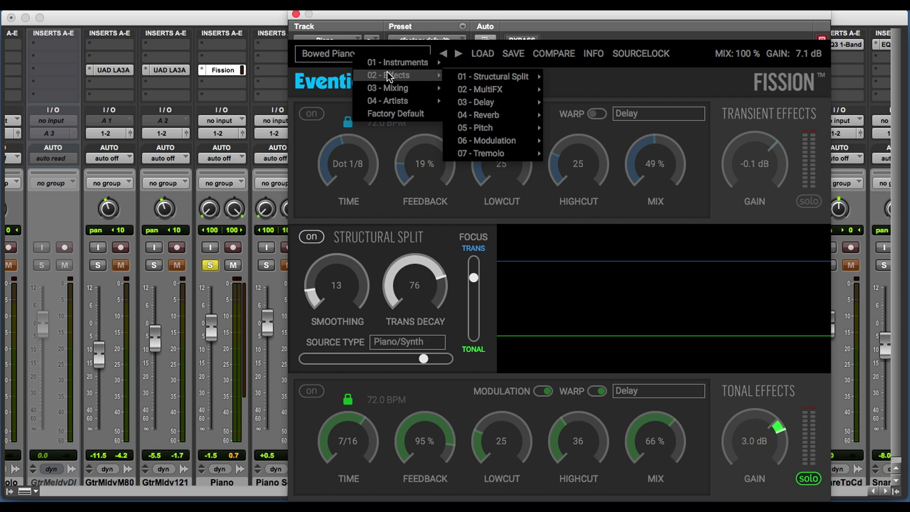
pyautogui.moveTo(391, 100)
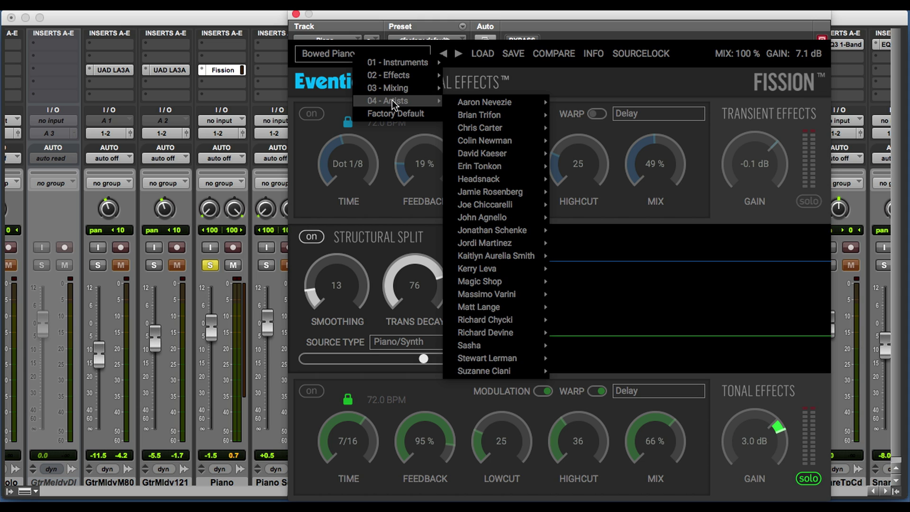
pyautogui.click(521, 66)
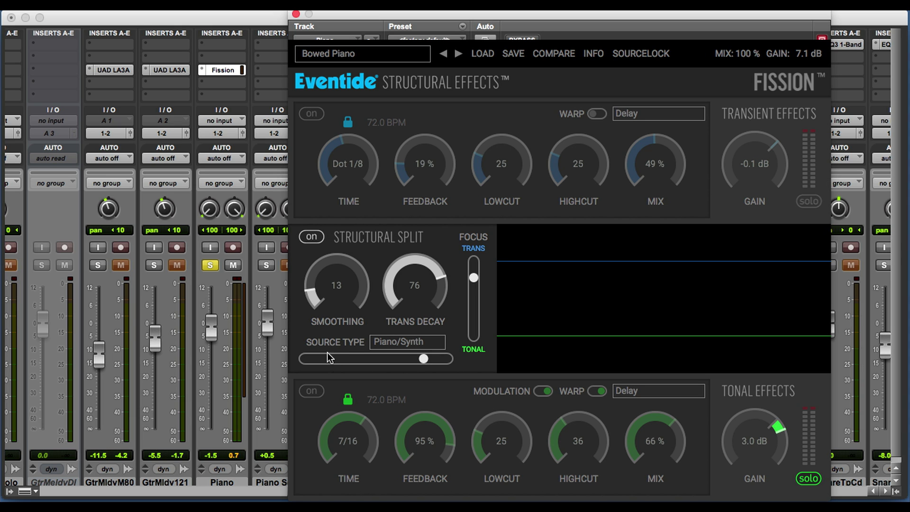
# - Review the Structural Split source types keeping Piano/Synth, and sweep the source type slider down and back to its starting position
pyautogui.click(405, 343)
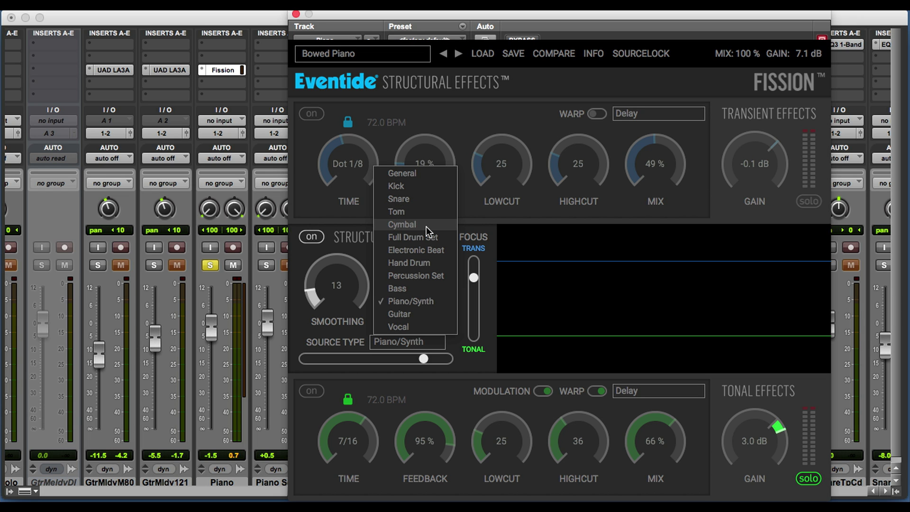
pyautogui.click(424, 298)
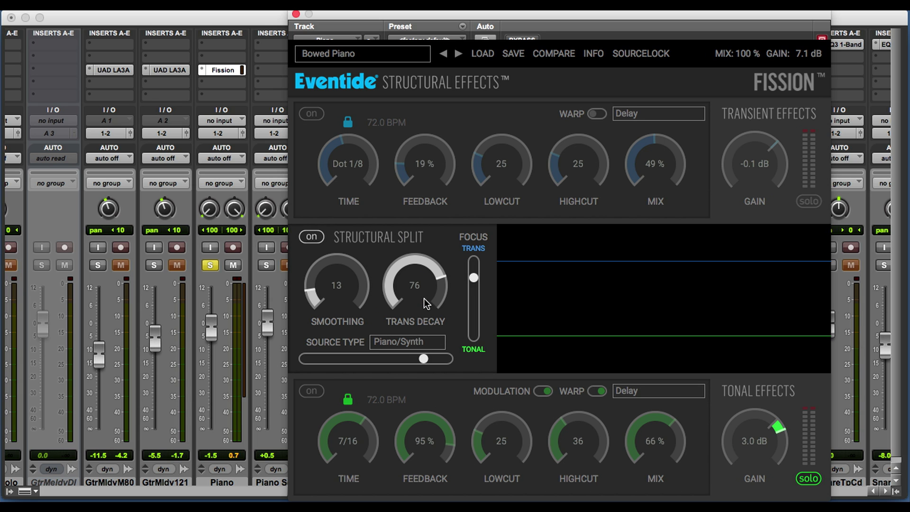
pyautogui.moveTo(424, 357)
pyautogui.mouseDown()
pyautogui.moveTo(346, 357)
pyautogui.moveTo(423, 361)
pyautogui.mouseUp()
pyautogui.moveTo(418, 357); pyautogui.dragTo(354, 360)
pyautogui.moveTo(352, 356); pyautogui.dragTo(420, 366)
# - Solo the transient component and turn on its effects section
pyautogui.click(809, 202)
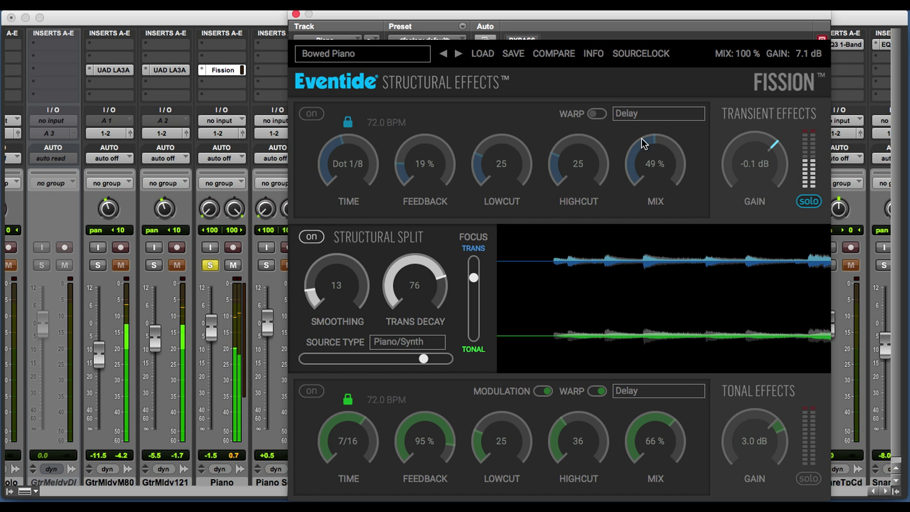
pyautogui.click(311, 114)
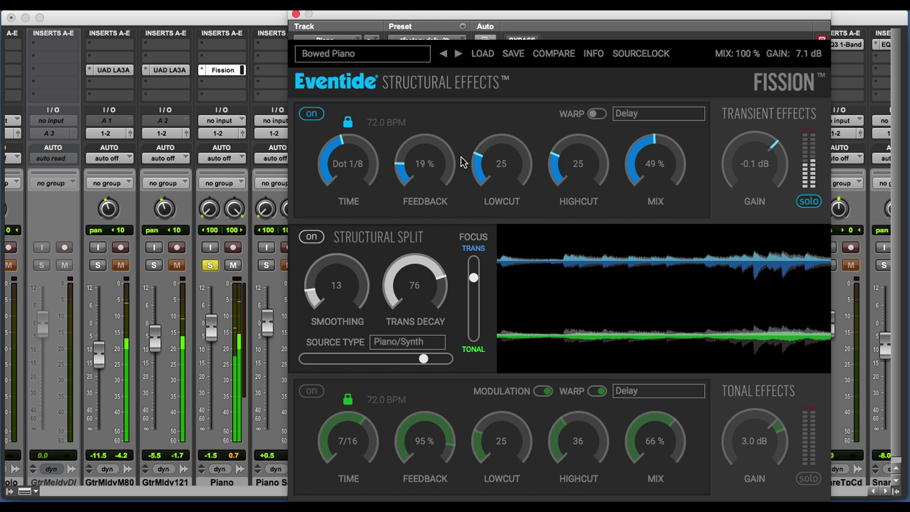
# - Audition Dynamics, Phaser and Reverb in turn as the transient effect, with the phaser feedback set to 58%
pyautogui.click(628, 118)
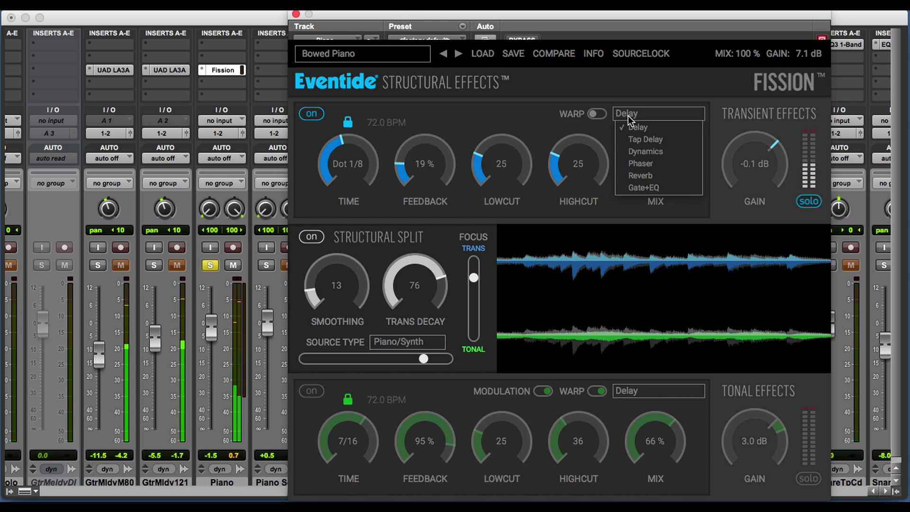
pyautogui.click(636, 152)
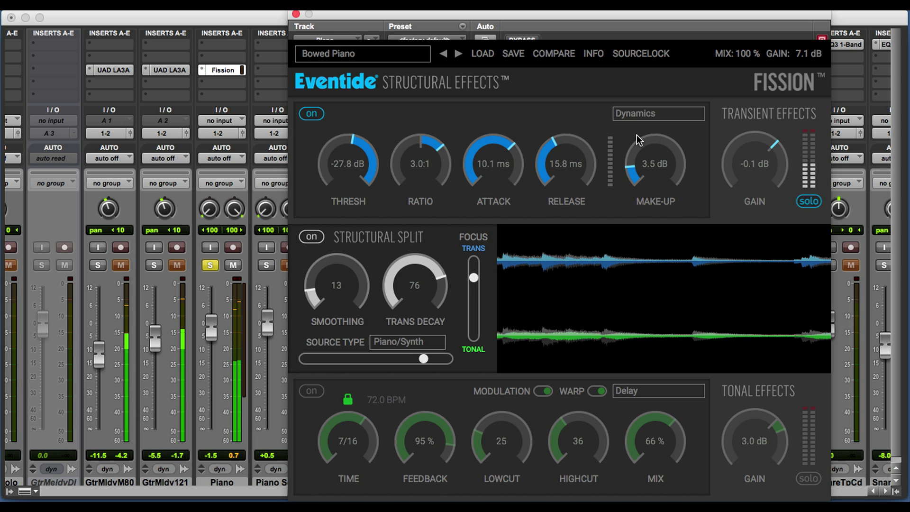
pyautogui.click(638, 118)
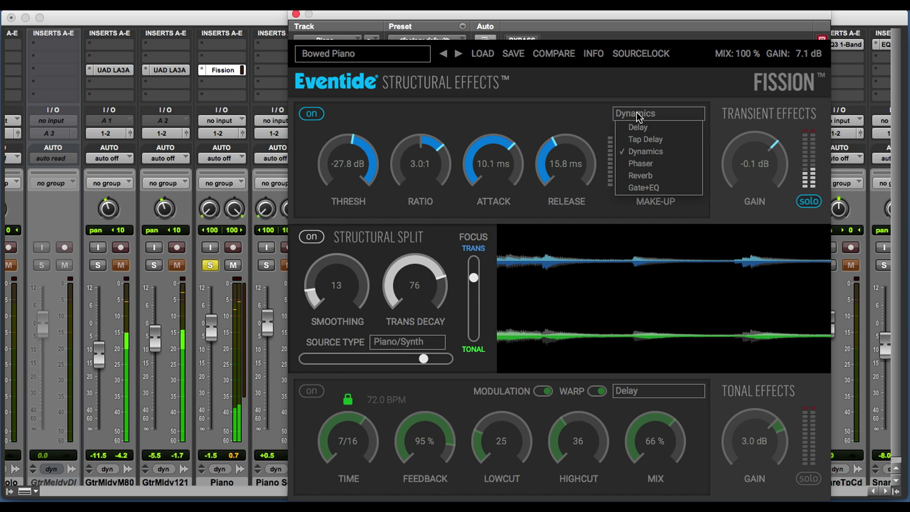
pyautogui.click(638, 163)
pyautogui.moveTo(523, 168); pyautogui.dragTo(518, 223)
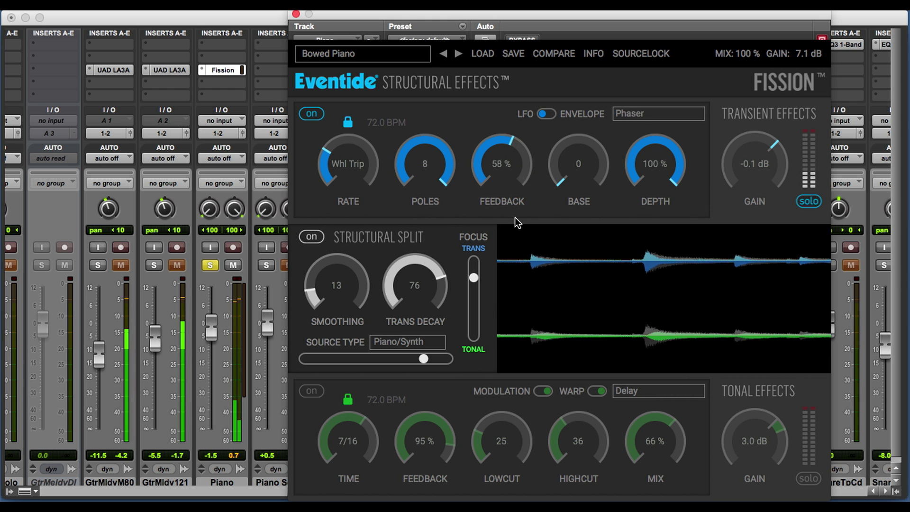
pyautogui.click(638, 119)
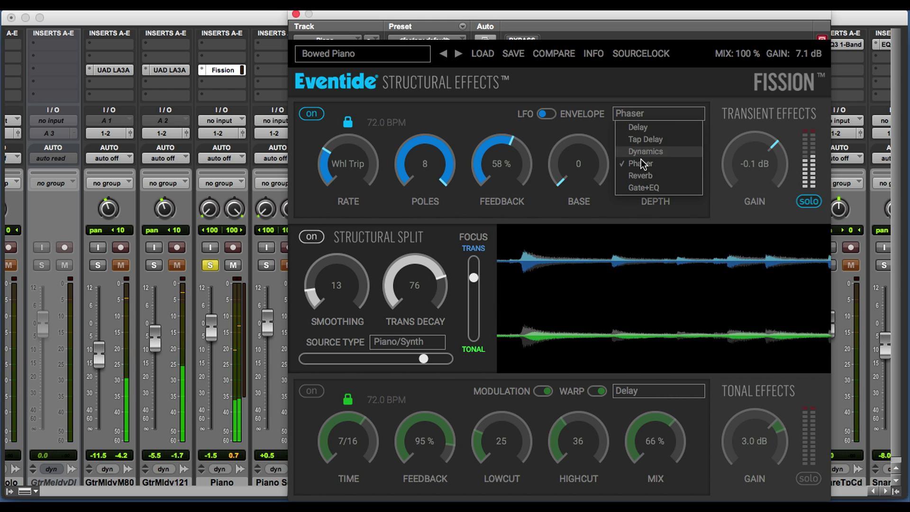
pyautogui.click(645, 178)
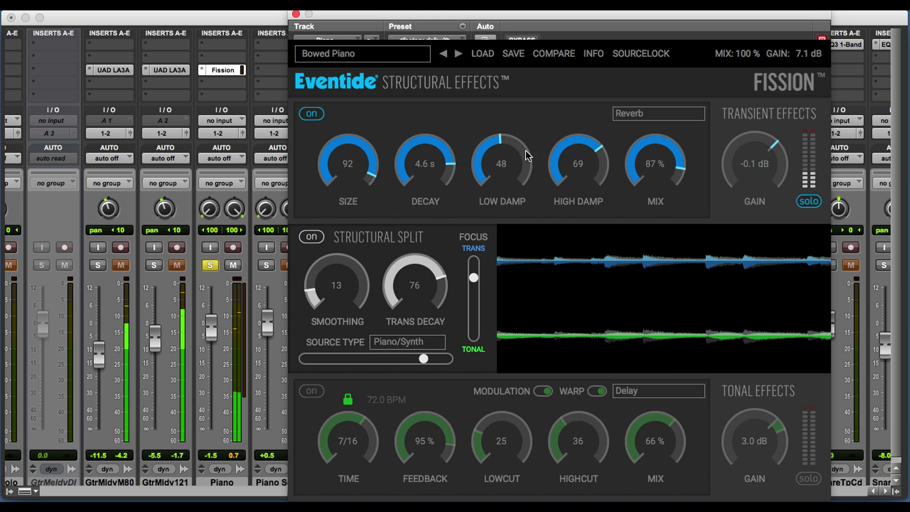
# - Switch the transient effect to Gate+EQ with a gate threshold of -74.0 dB and a low gain of 3.0 dB
pyautogui.click(616, 116)
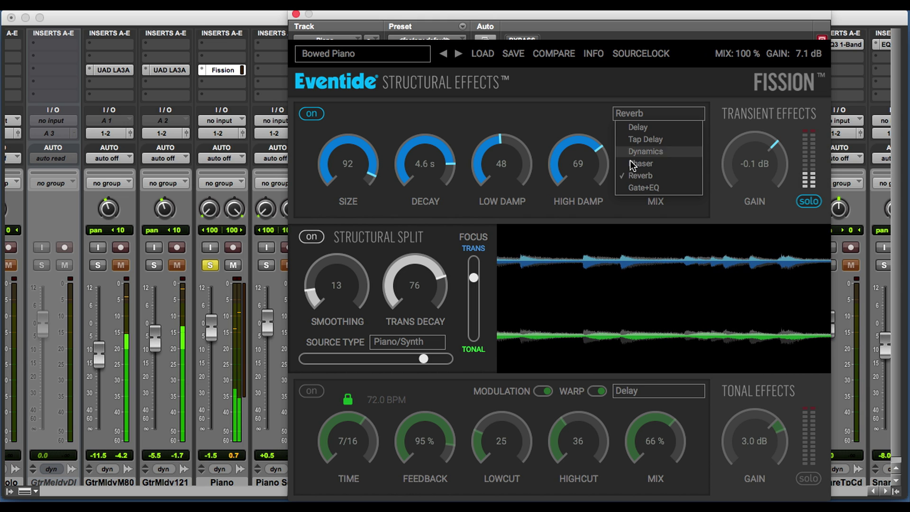
pyautogui.click(637, 187)
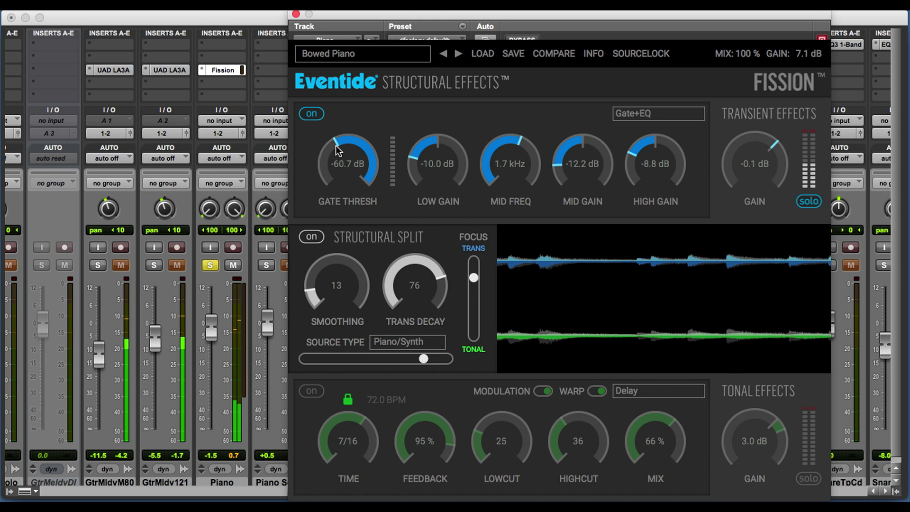
pyautogui.moveTo(335, 146); pyautogui.dragTo(340, 137)
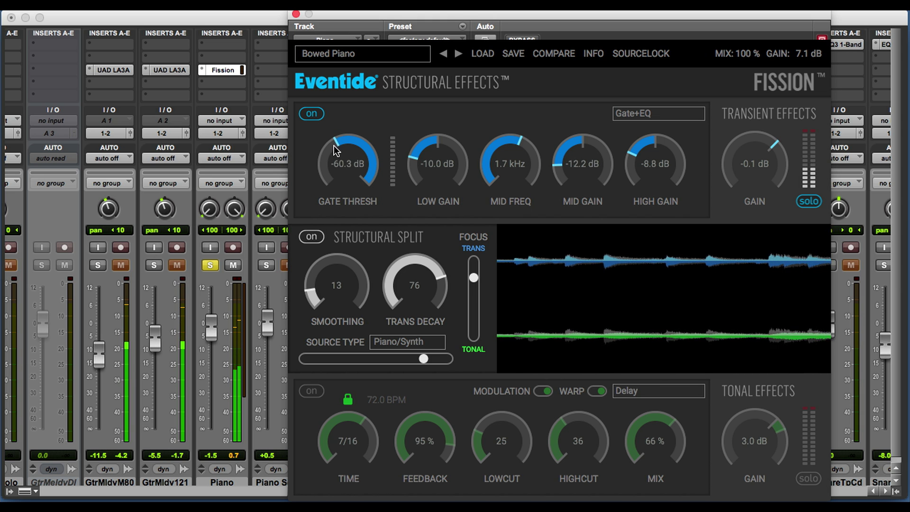
pyautogui.moveTo(325, 167); pyautogui.dragTo(324, 164)
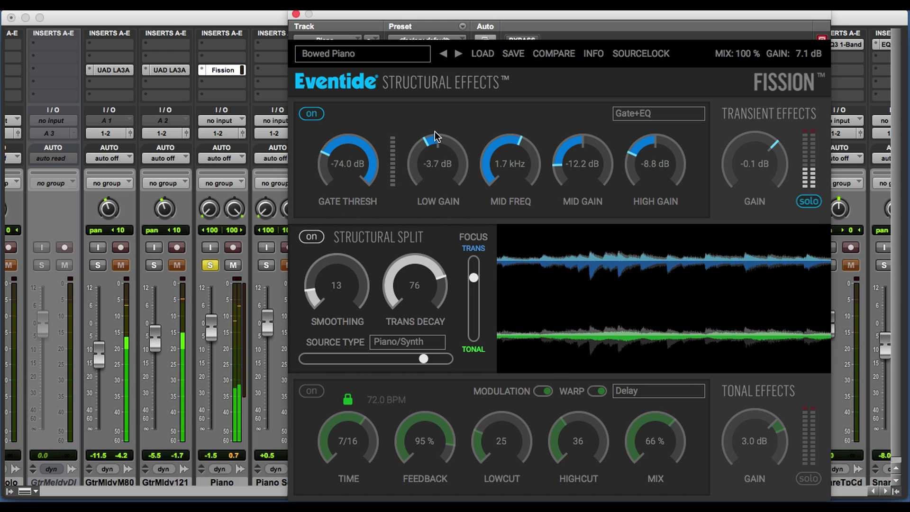
pyautogui.moveTo(472, 123); pyautogui.dragTo(496, 105)
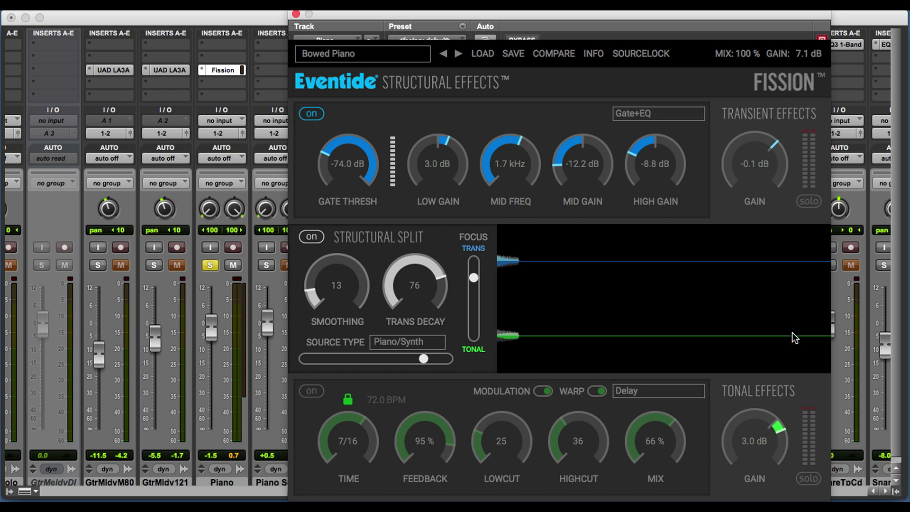
# - Solo the tonal component and turn on its effects section
pyautogui.click(808, 479)
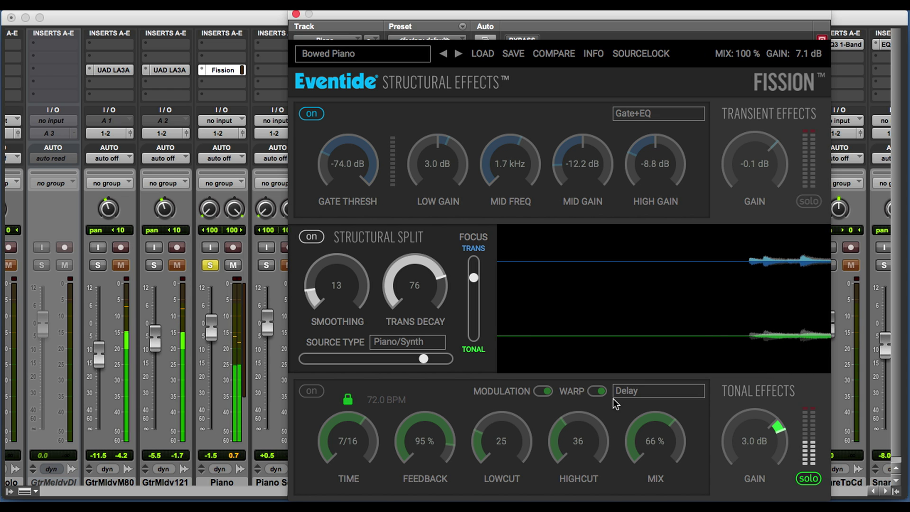
pyautogui.click(311, 391)
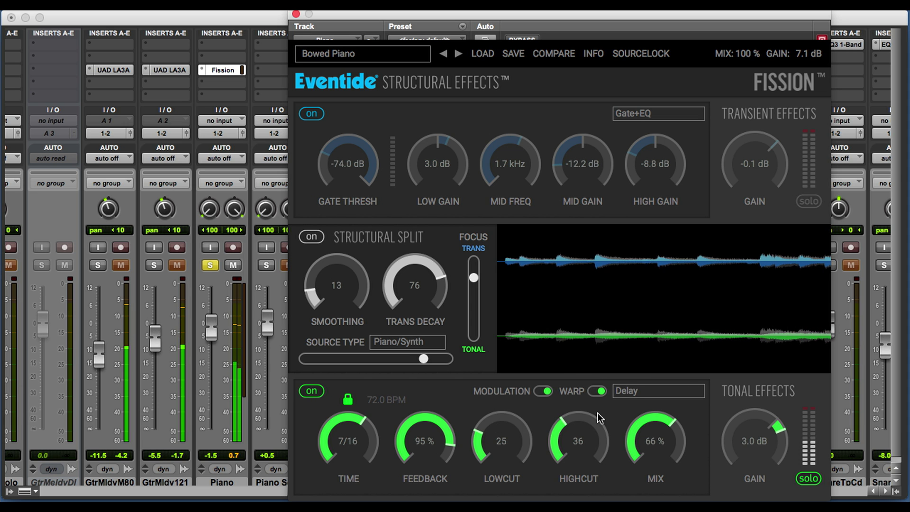
# - Audition Compressor, Pitch, Chorus, Reverb and Tremolo in turn as the tonal effect, ending on EQ
pyautogui.click(627, 391)
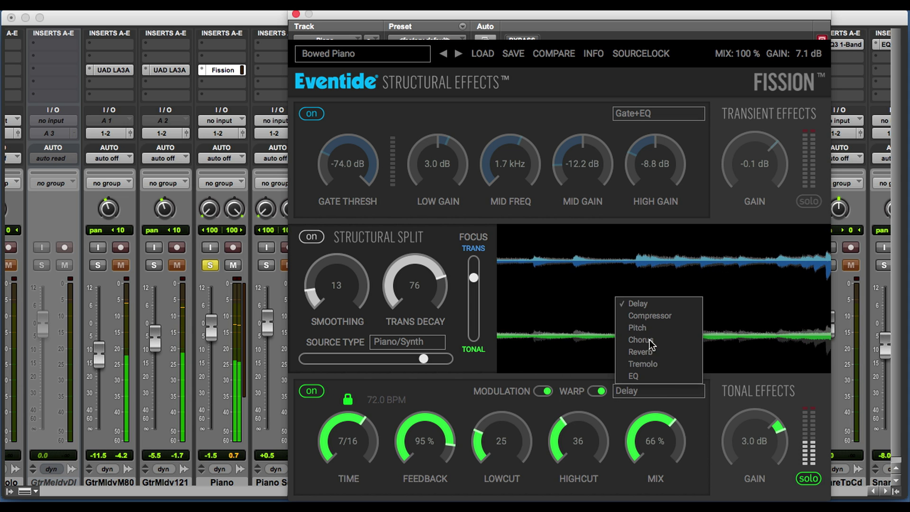
pyautogui.click(658, 316)
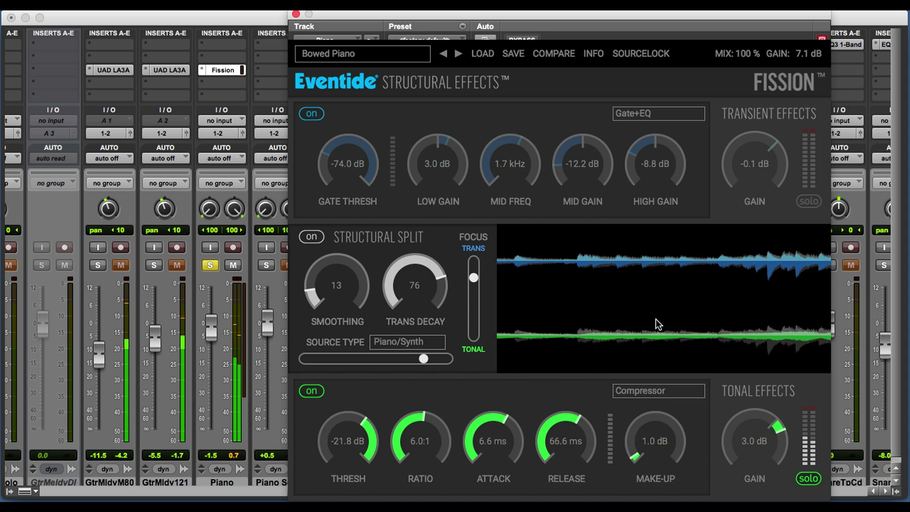
pyautogui.click(638, 394)
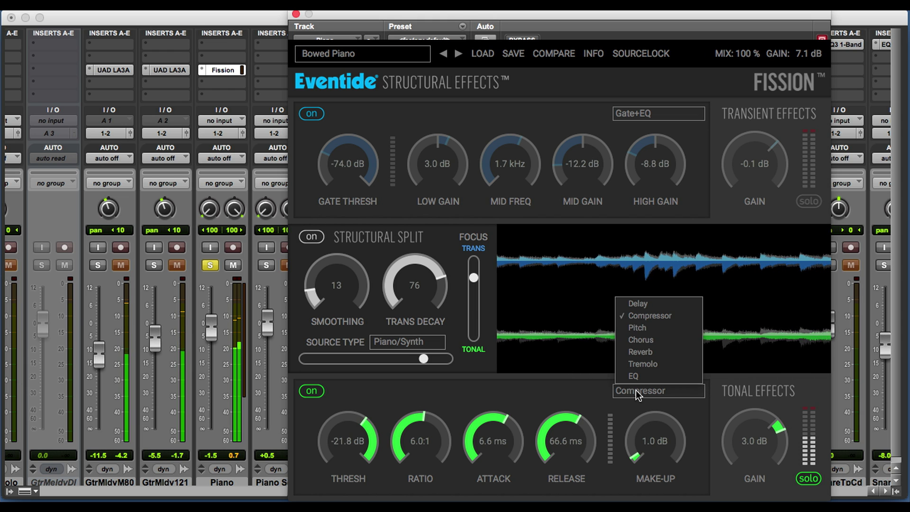
pyautogui.click(649, 329)
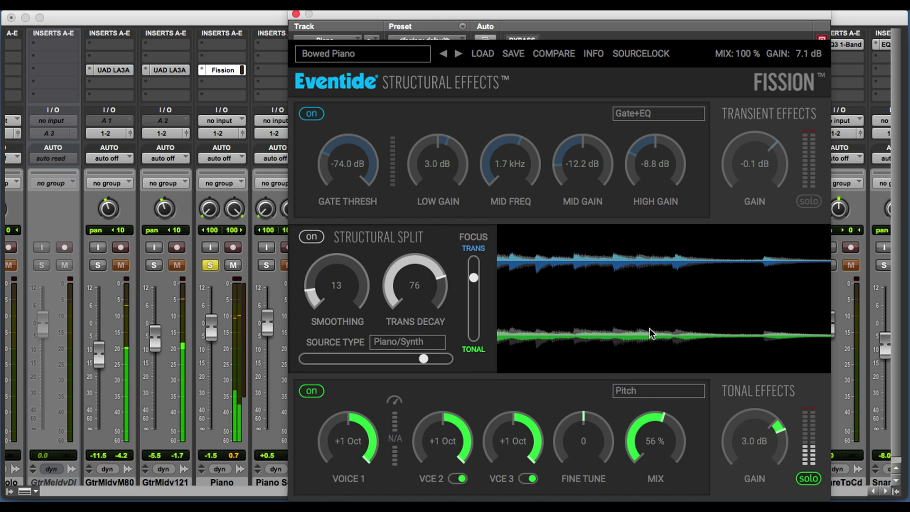
pyautogui.click(647, 388)
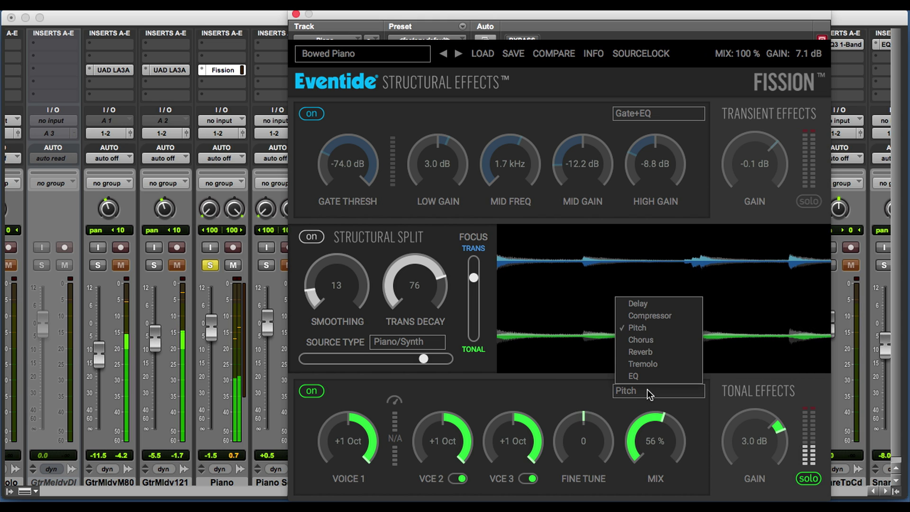
pyautogui.click(659, 340)
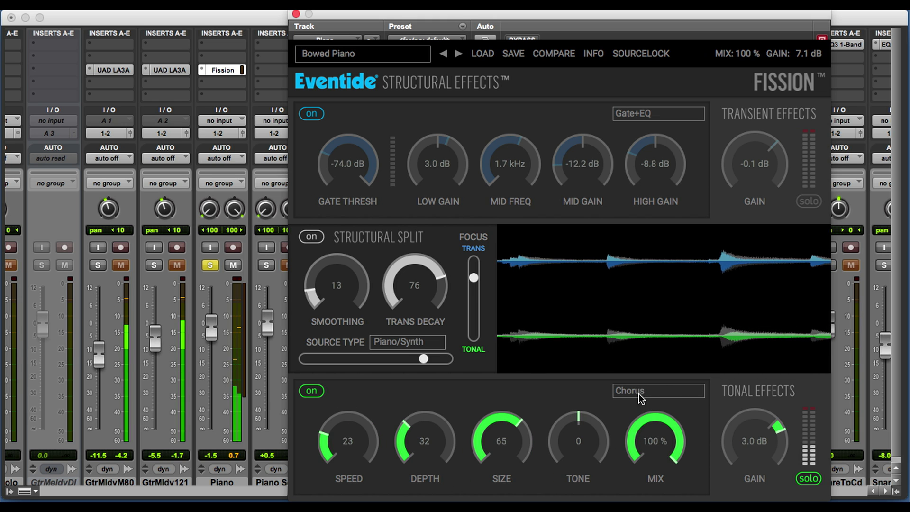
pyautogui.click(640, 391)
pyautogui.click(652, 351)
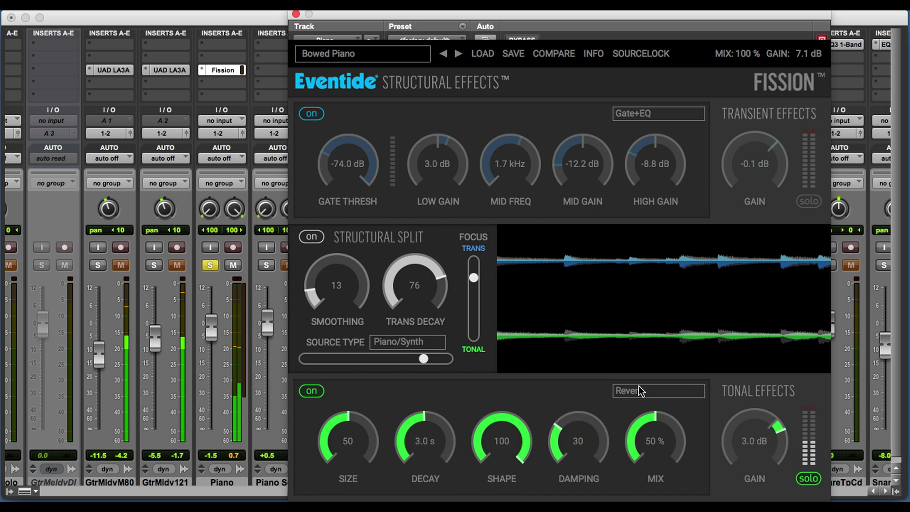
pyautogui.click(639, 391)
pyautogui.click(648, 363)
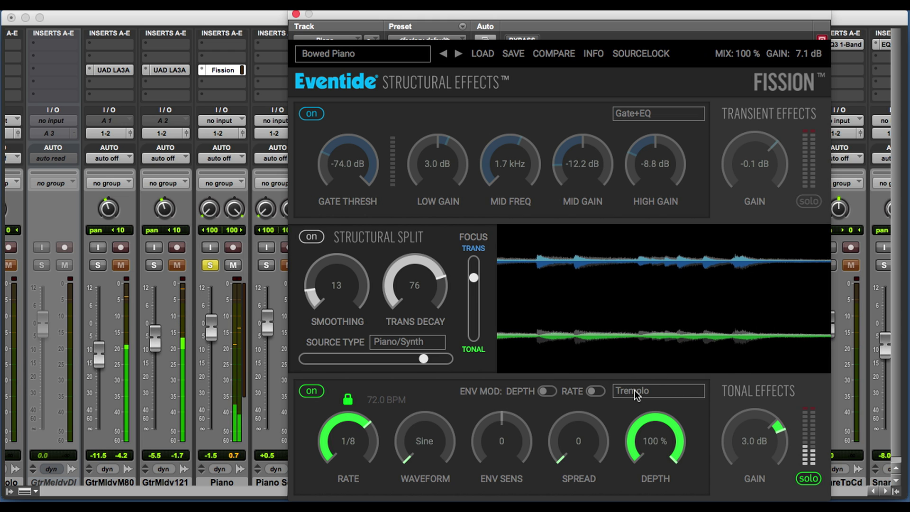
pyautogui.click(634, 390)
pyautogui.click(636, 376)
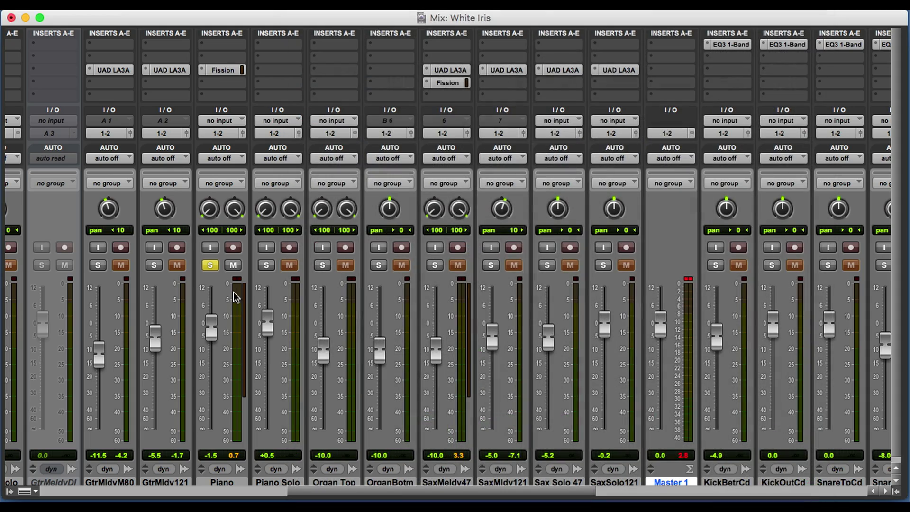
# - Take the Piano track out of solo, solo the Kick Beater track and open its Fission insert
pyautogui.click(212, 265)
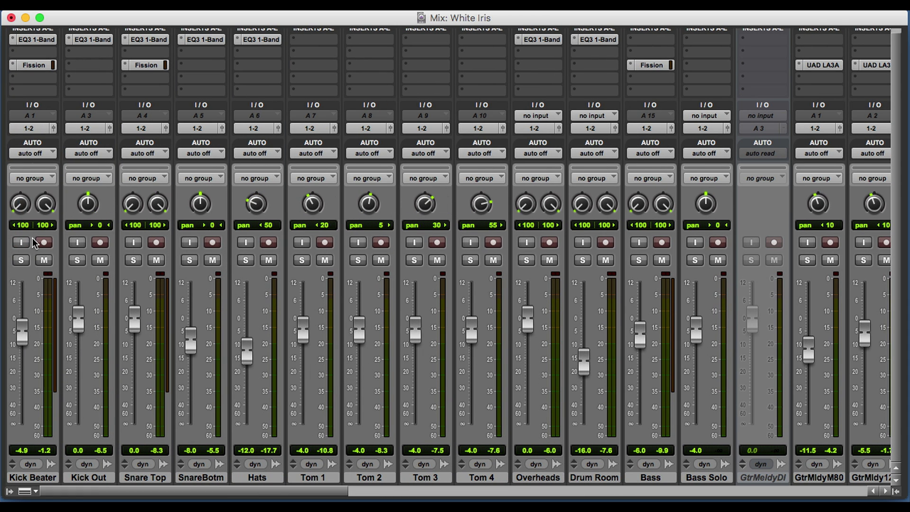
pyautogui.click(21, 260)
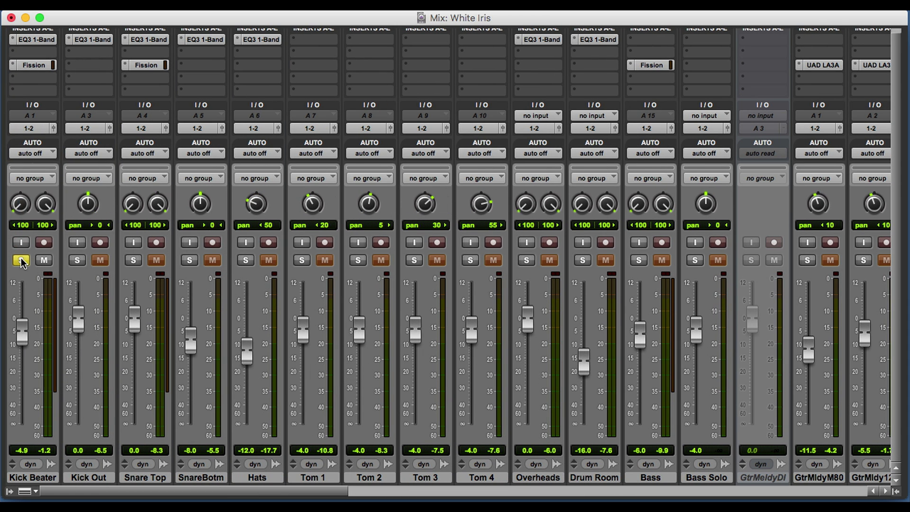
pyautogui.click(30, 64)
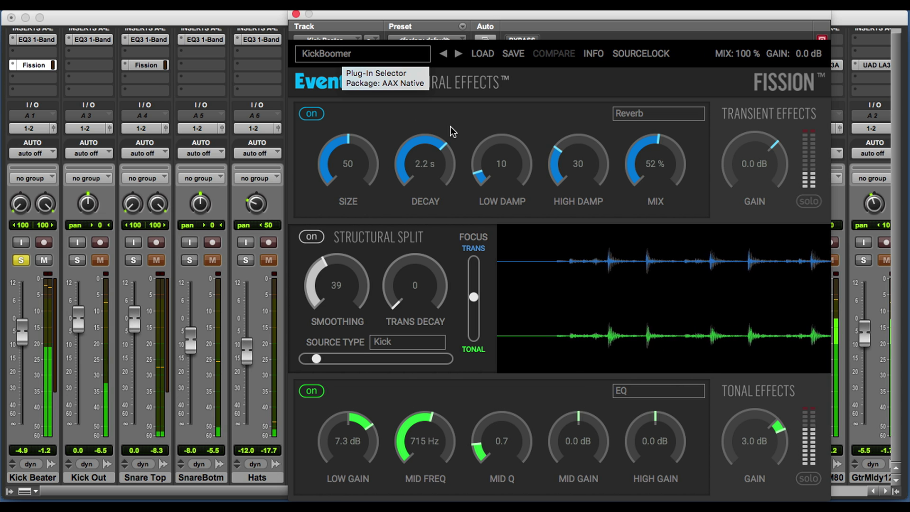
# - Bypass Fission on the Kick Beater track and re-enable it to compare the dry and processed kick
pyautogui.click(29, 65)
pyautogui.keyDown('super'); pyautogui.click(28, 64); pyautogui.keyUp('super')
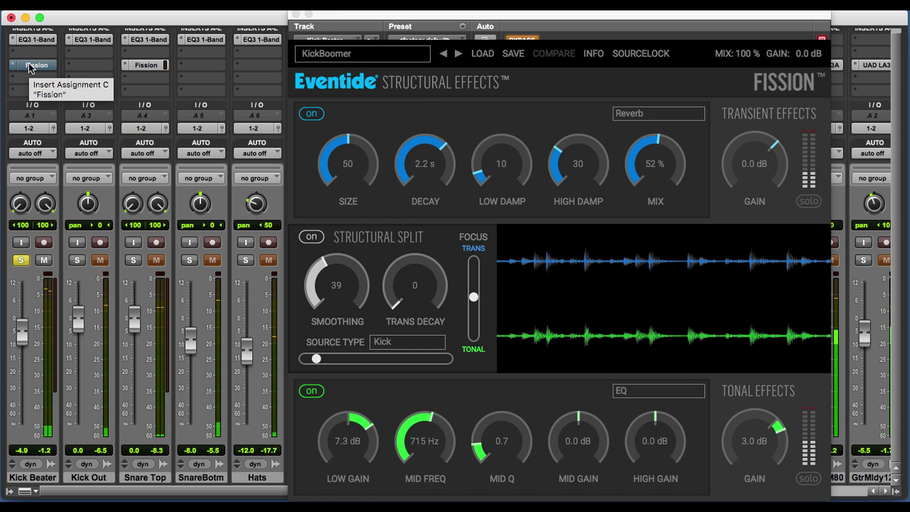
pyautogui.keyDown('super'); pyautogui.click(29, 63); pyautogui.keyUp('super')
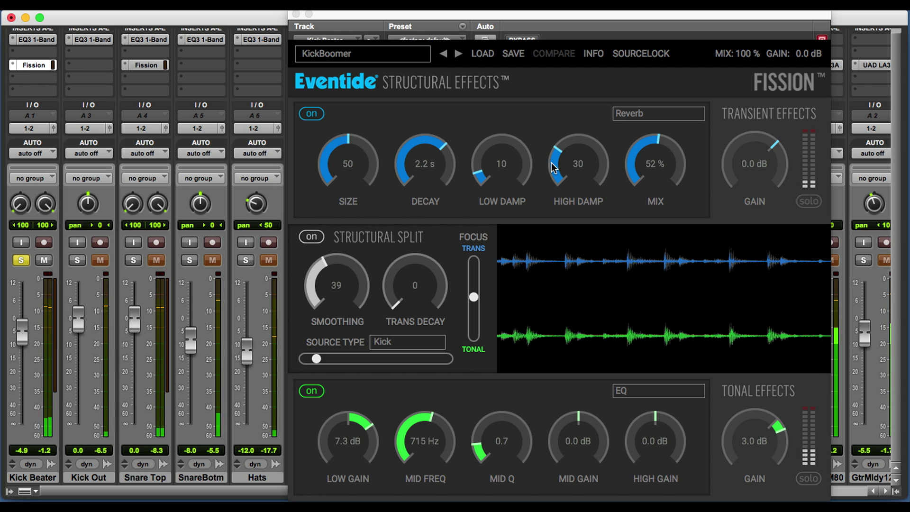
# - Audition the kick's transient and tonal components separately, and compare the combined sound with Fission bypassed and active
pyautogui.click(811, 202)
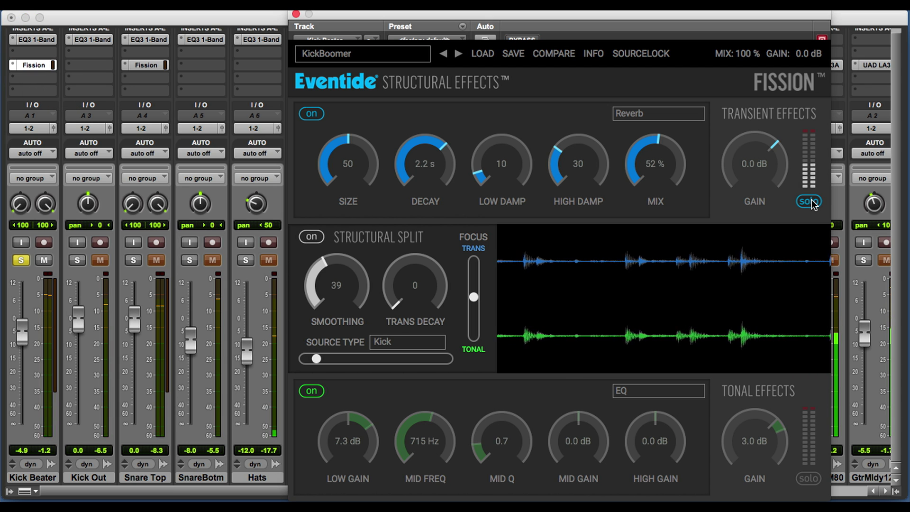
pyautogui.click(811, 202)
pyautogui.click(808, 478)
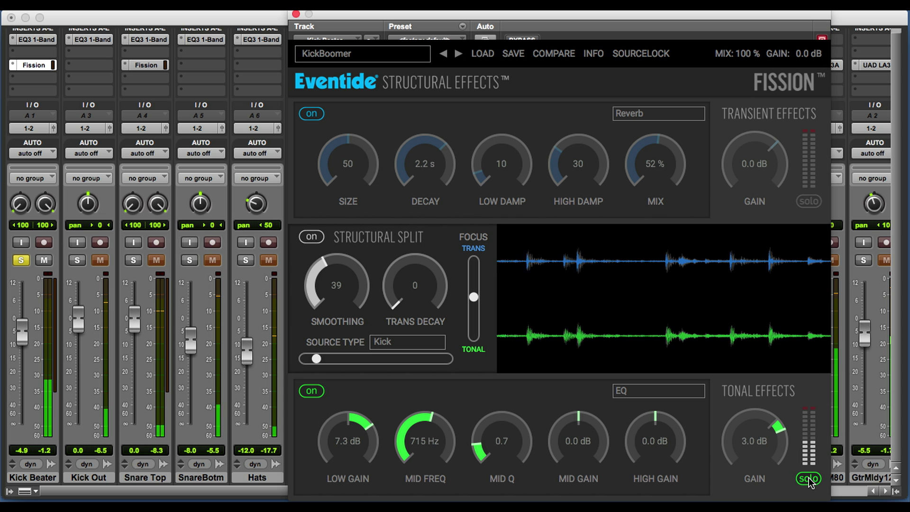
pyautogui.click(808, 478)
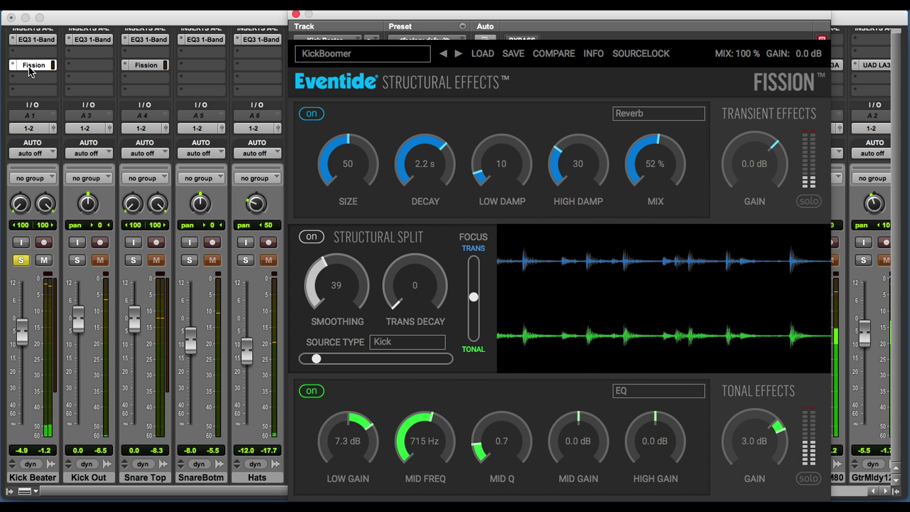
pyautogui.keyDown('super'); pyautogui.click(23, 65); pyautogui.keyUp('super')
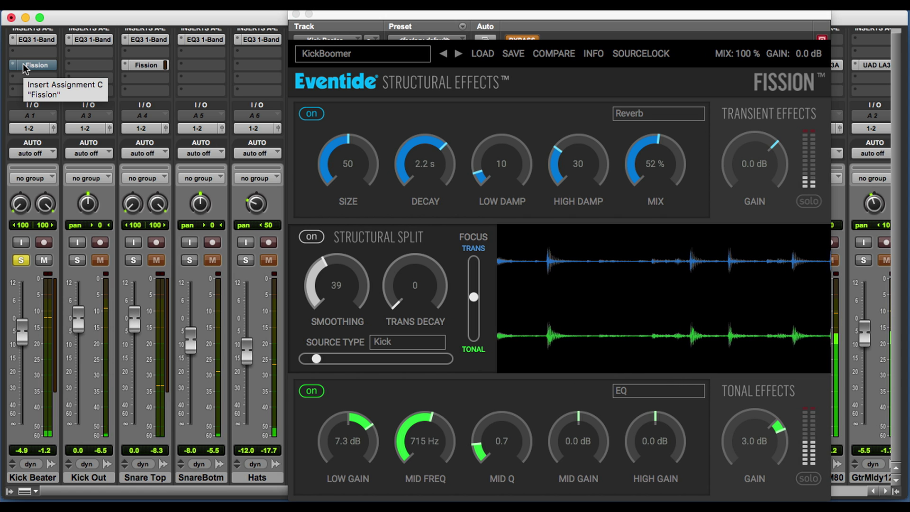
pyautogui.keyDown('super'); pyautogui.click(23, 64); pyautogui.keyUp('super')
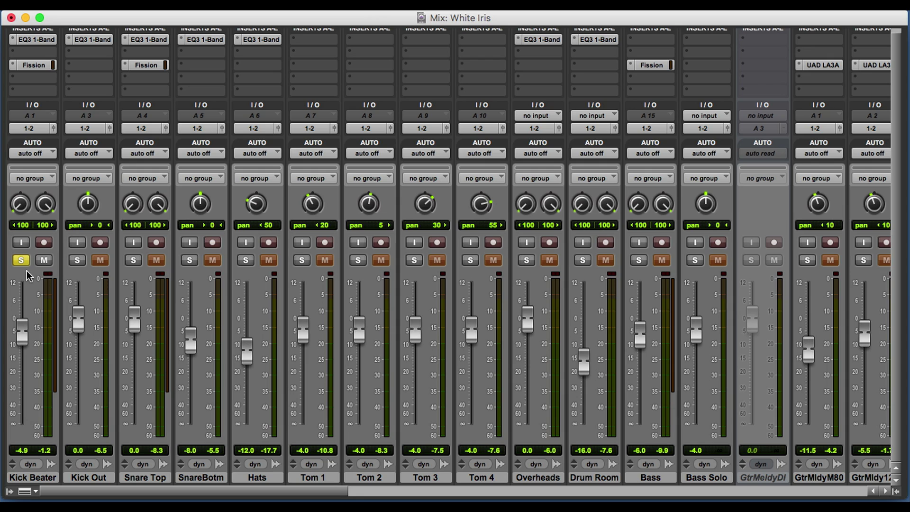
# - Take the Kick Beater track out of solo, solo the Snare Top track and open its Fission insert
pyautogui.click(22, 264)
pyautogui.click(133, 260)
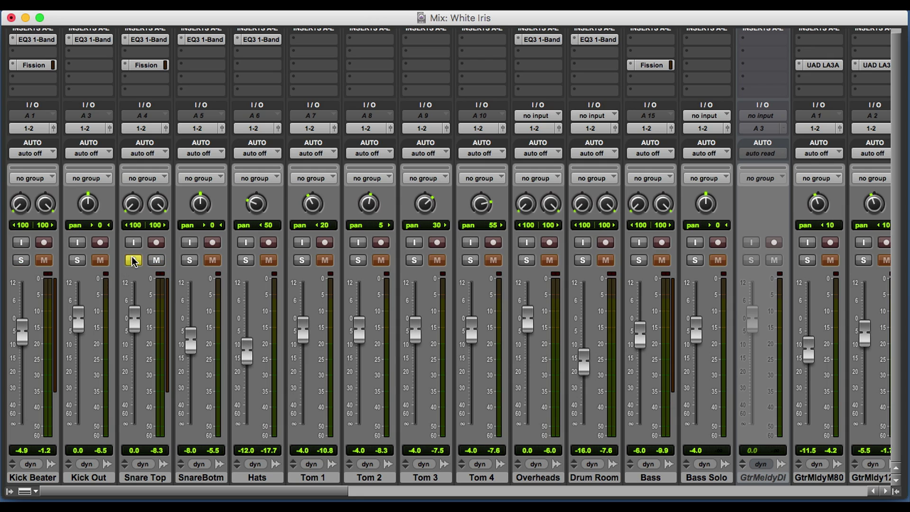
pyautogui.click(145, 66)
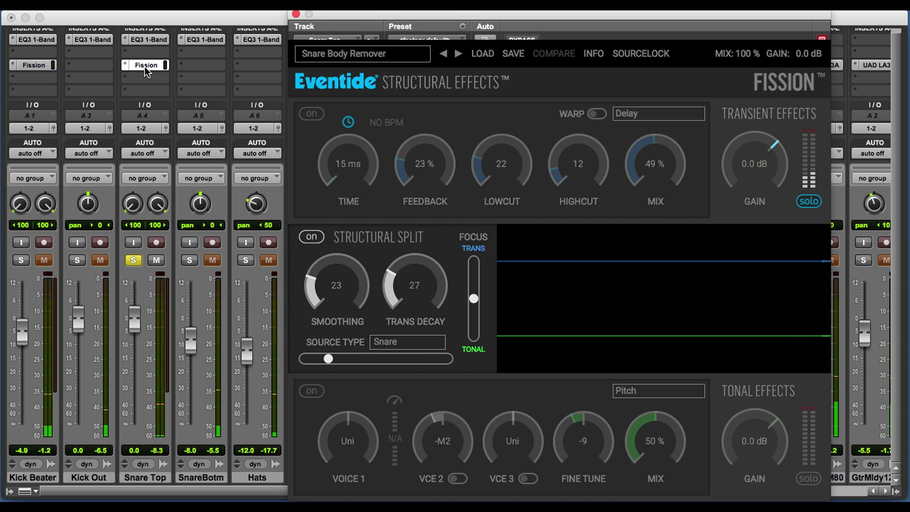
# - Bypass Fission on the Snare Top track and re-enable it to compare the dry and processed snare
pyautogui.click(146, 65)
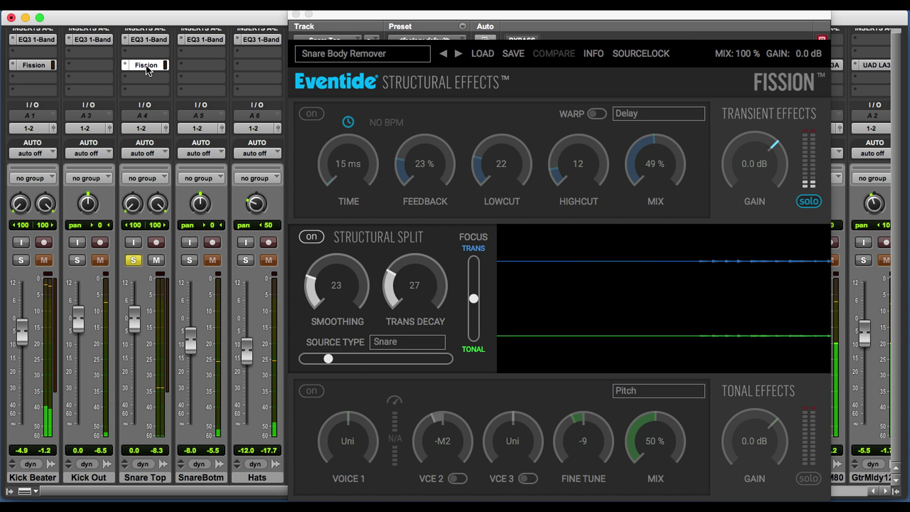
pyautogui.keyDown('super'); pyautogui.click(146, 64); pyautogui.keyUp('super')
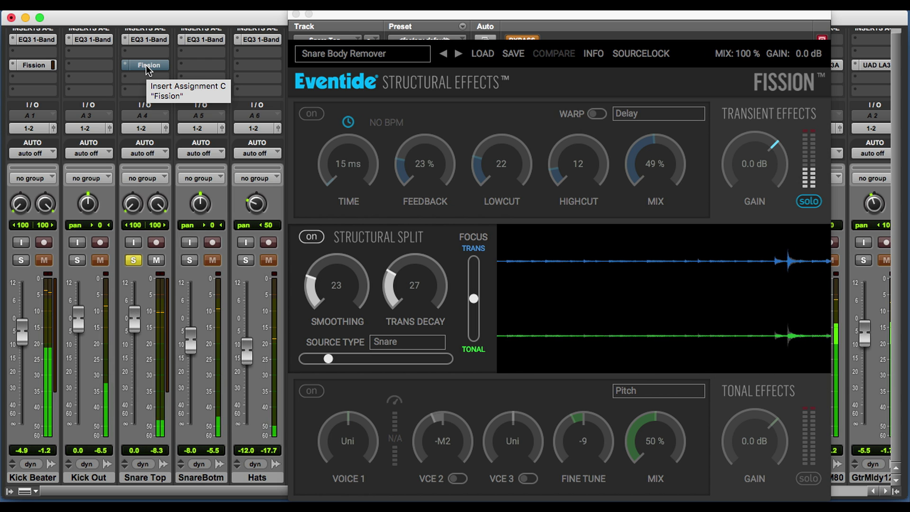
pyautogui.keyDown('super'); pyautogui.click(146, 64); pyautogui.keyUp('super')
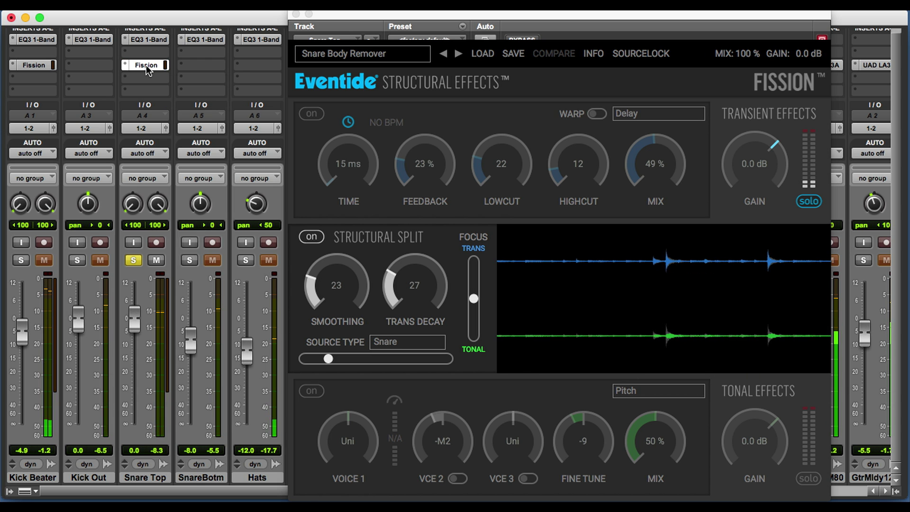
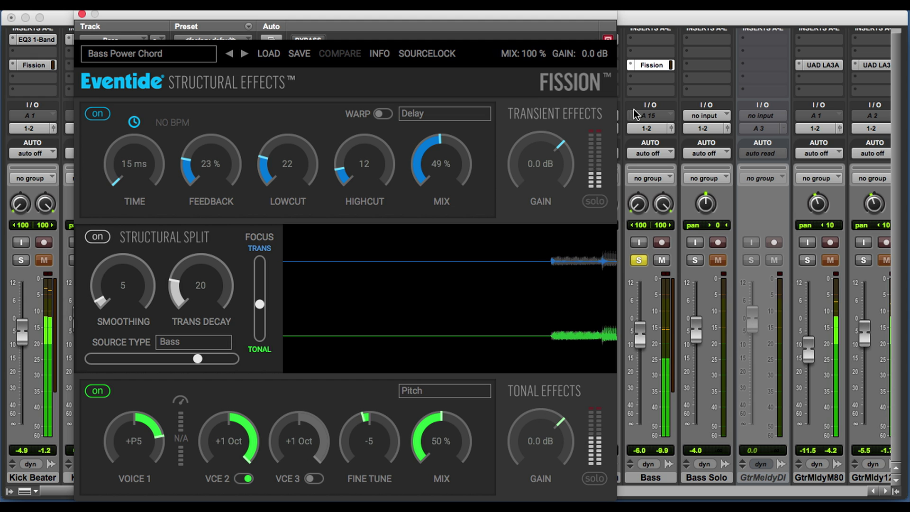
# - Toggle the bypass of Fission on the Bass track and load the Bass Guitar Chorus preset from the Bass instrument category
pyautogui.keyDown('super'); pyautogui.click(658, 66); pyautogui.keyUp('super')
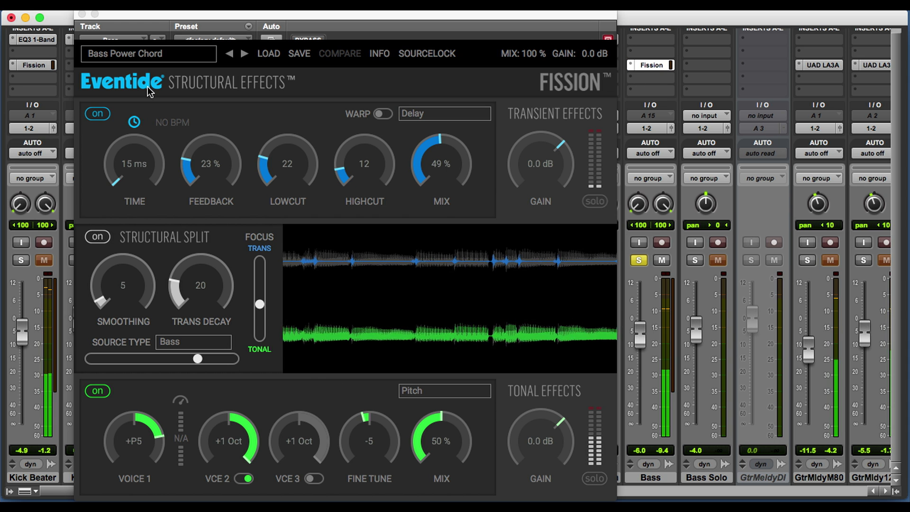
pyautogui.click(130, 56)
pyautogui.moveTo(163, 62)
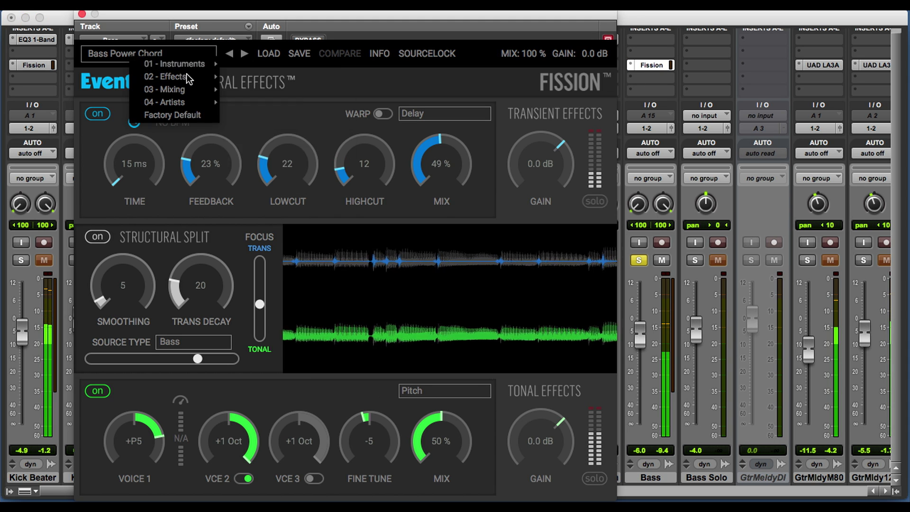
pyautogui.moveTo(276, 107)
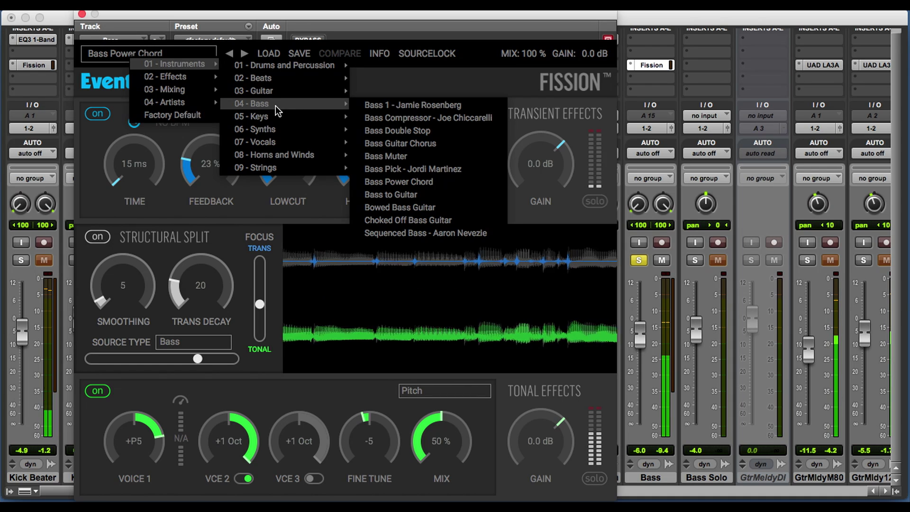
pyautogui.click(428, 147)
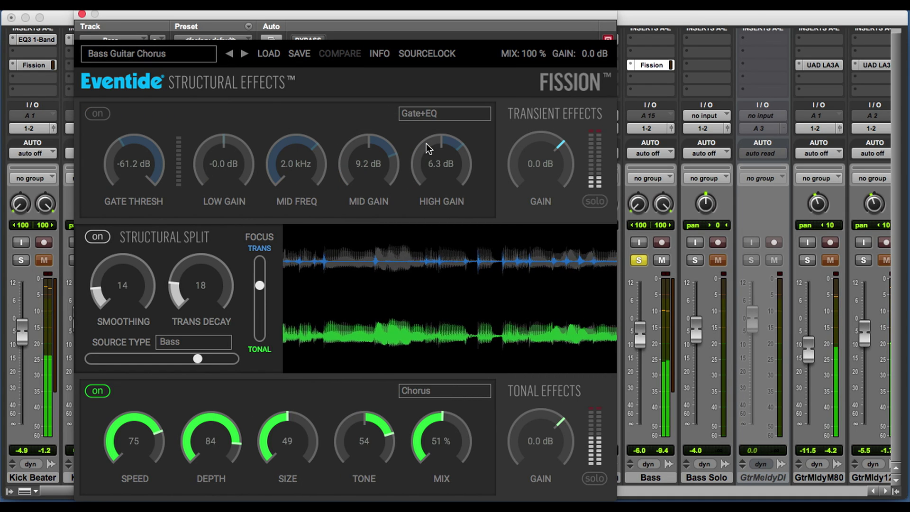
# - Load the Bass Double Stop preset from the Bass instrument category for the Bass track
pyautogui.click(186, 59)
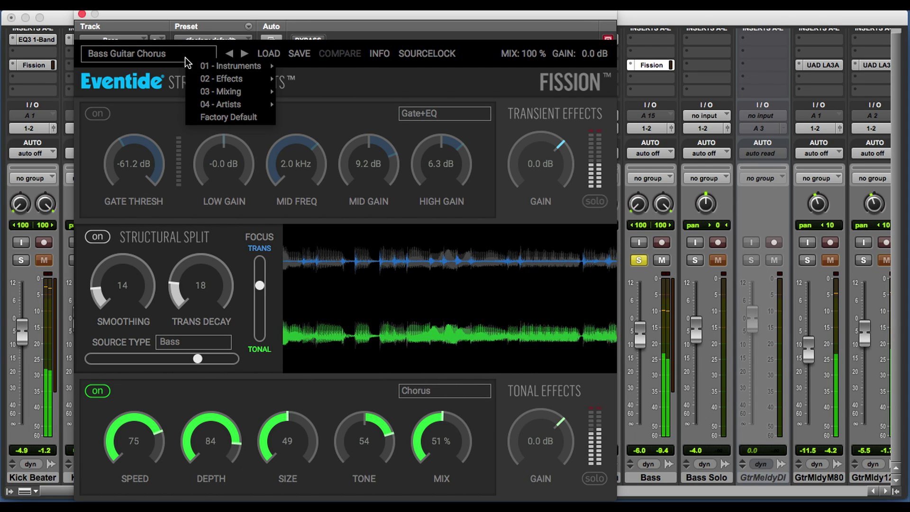
pyautogui.moveTo(258, 66)
pyautogui.moveTo(316, 106)
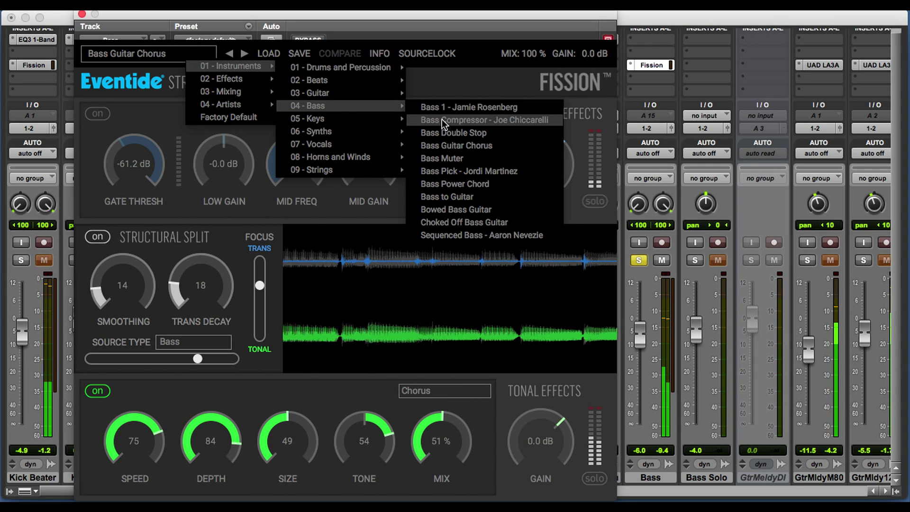
pyautogui.click(448, 133)
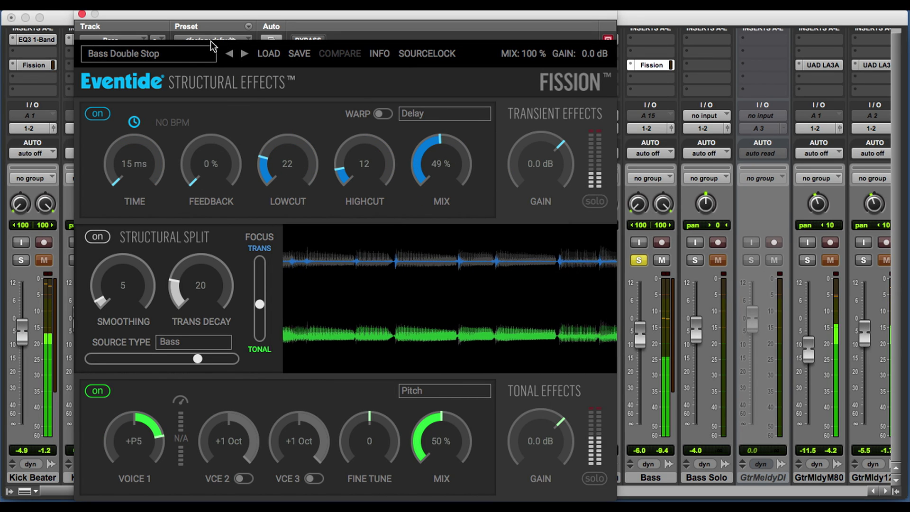
# - Load the Bass Muter preset from the Bass instrument category into Fission on the Bass track
pyautogui.click(184, 55)
pyautogui.moveTo(228, 69)
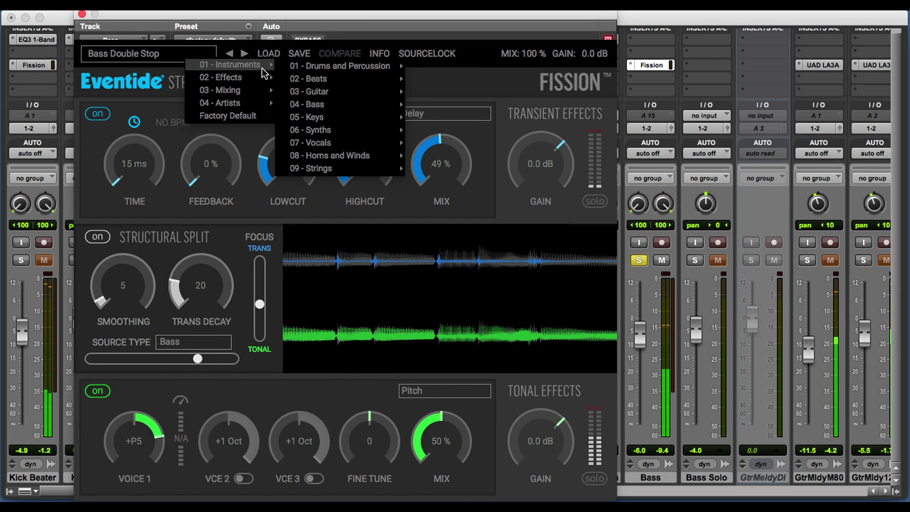
pyautogui.moveTo(396, 79)
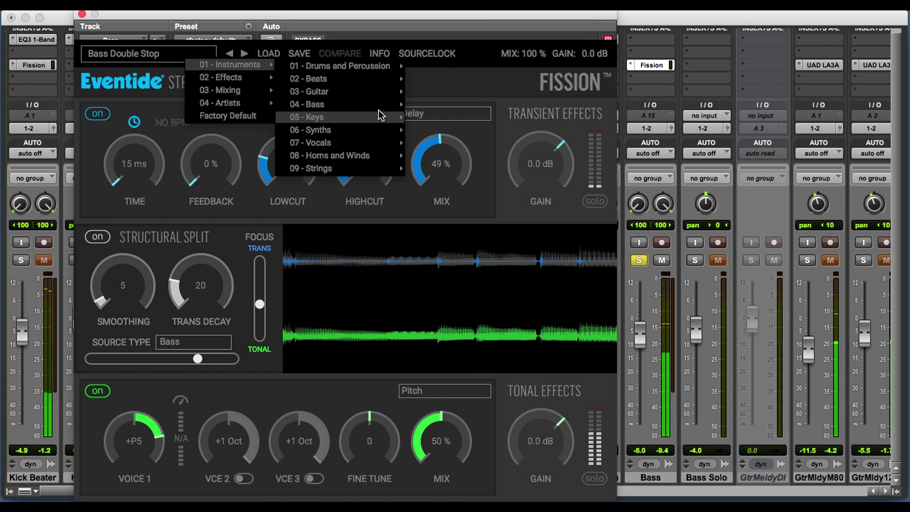
pyautogui.moveTo(398, 105)
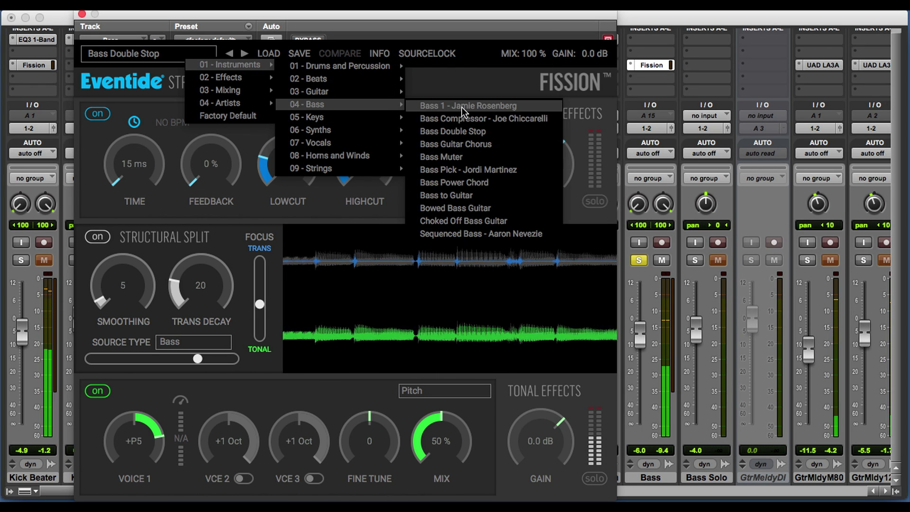
pyautogui.click(467, 157)
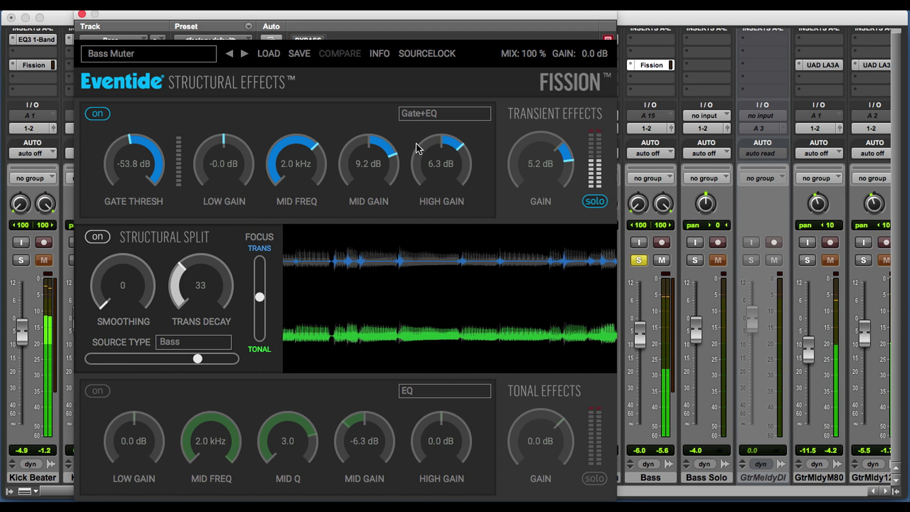
# - Replace the Bass track's Fission preset with Bowed Bass Guitar from the Bass instrument category
pyautogui.click(139, 58)
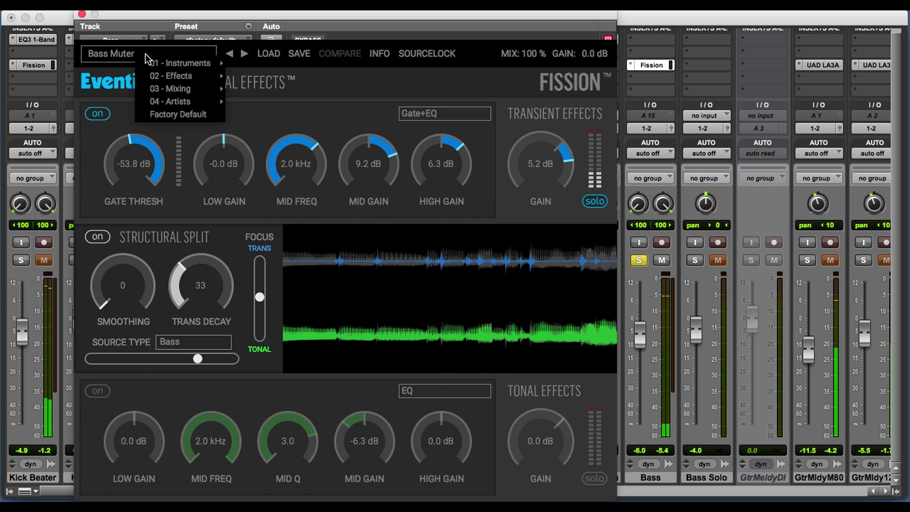
pyautogui.moveTo(180, 63)
pyautogui.moveTo(290, 77)
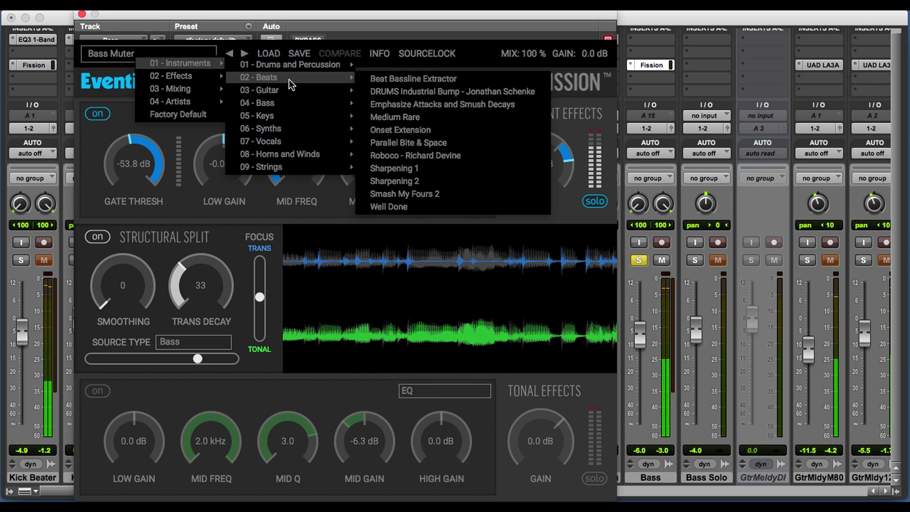
pyautogui.moveTo(290, 103)
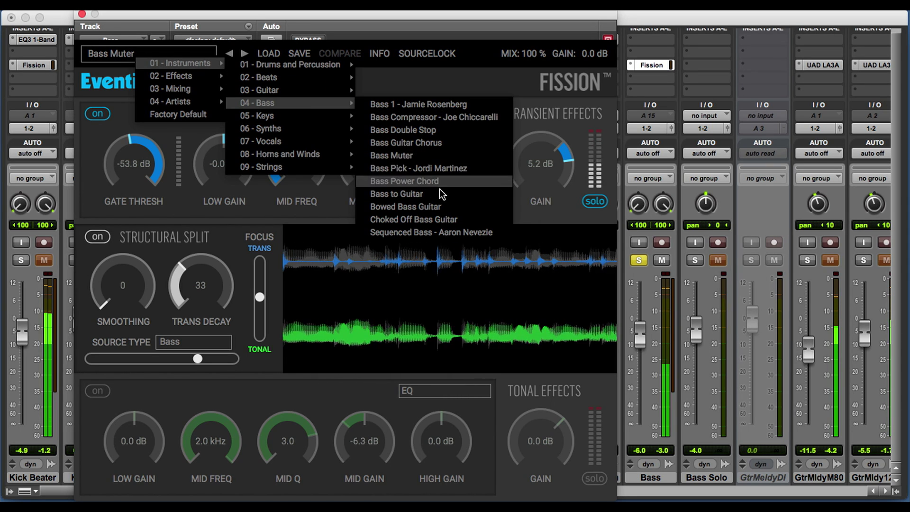
pyautogui.click(443, 206)
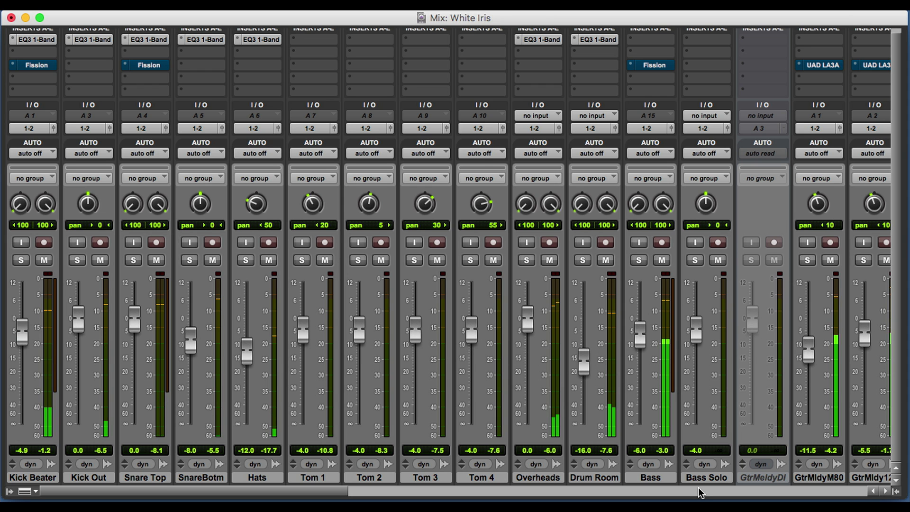
# - Solo the SaxMeldy47 track and open its Fission insert
pyautogui.hscroll(10, 698, 487)
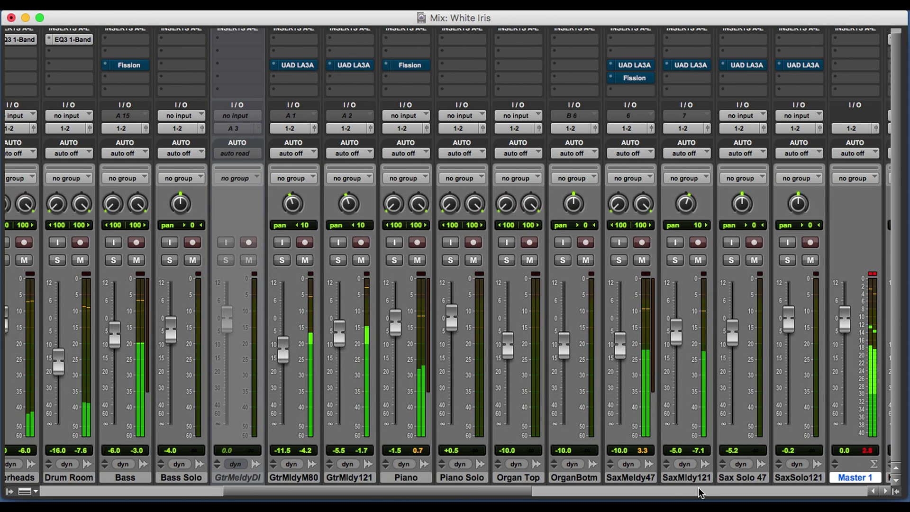
pyautogui.click(620, 260)
pyautogui.click(633, 78)
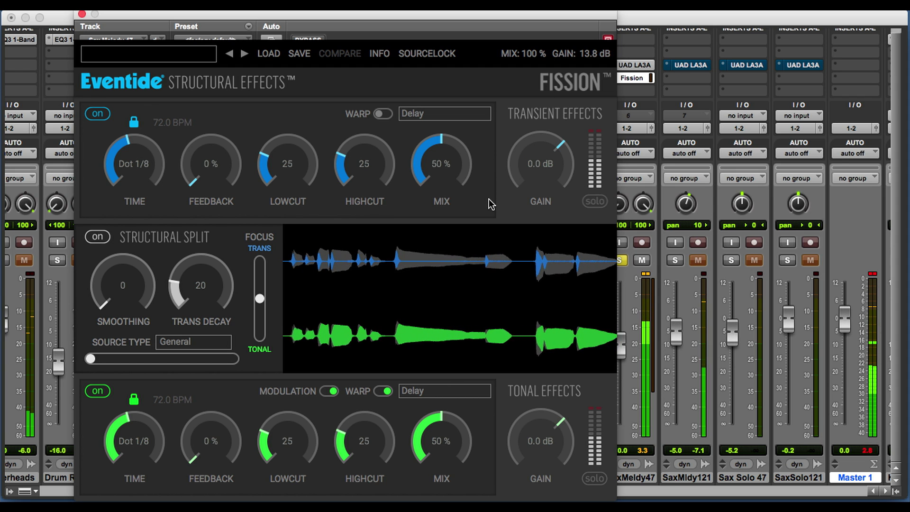
# - Load the Space Sax preset from the Horns and Winds instrument category for the SaxMeldy47 track
pyautogui.click(162, 55)
pyautogui.moveTo(203, 66)
pyautogui.moveTo(365, 156)
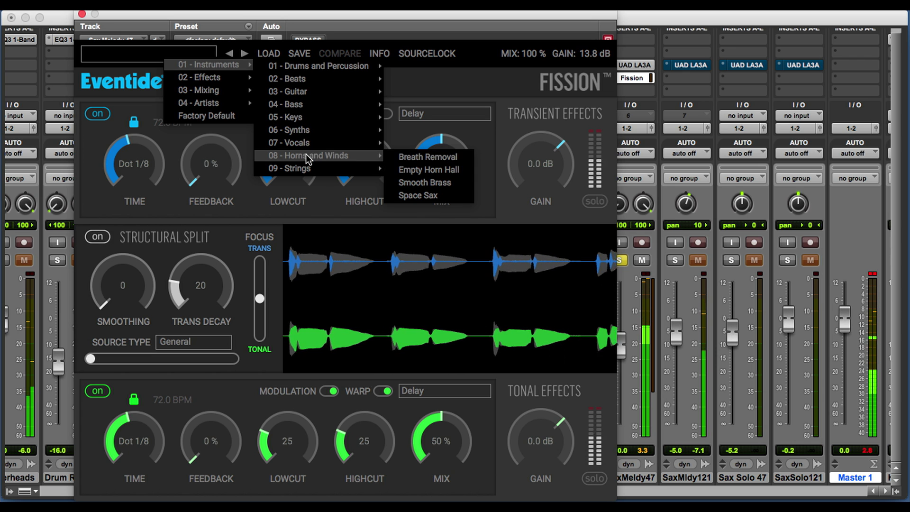
pyautogui.click(437, 195)
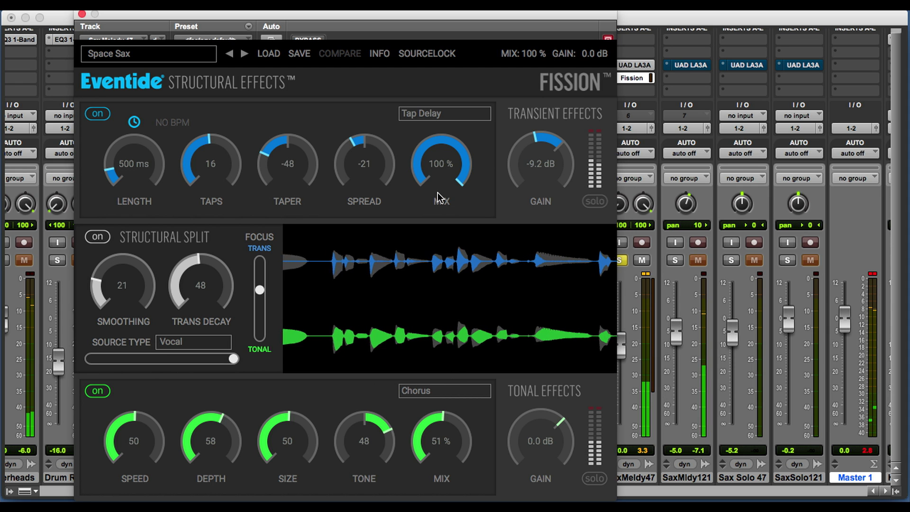
# - Bypass Fission on the SaxMeldy47 track, then take the track out of solo and close the plug-in window
pyautogui.keyDown('super'); pyautogui.click(630, 79); pyautogui.keyUp('super')
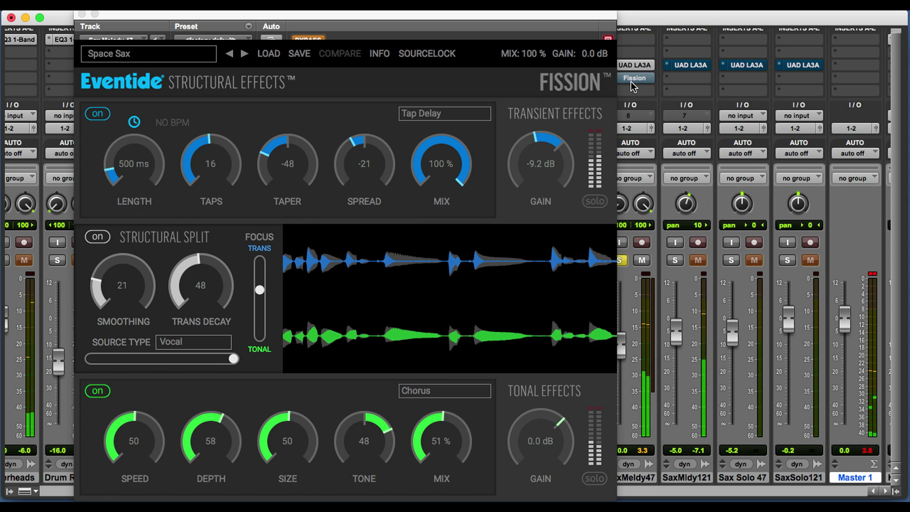
pyautogui.click(620, 260)
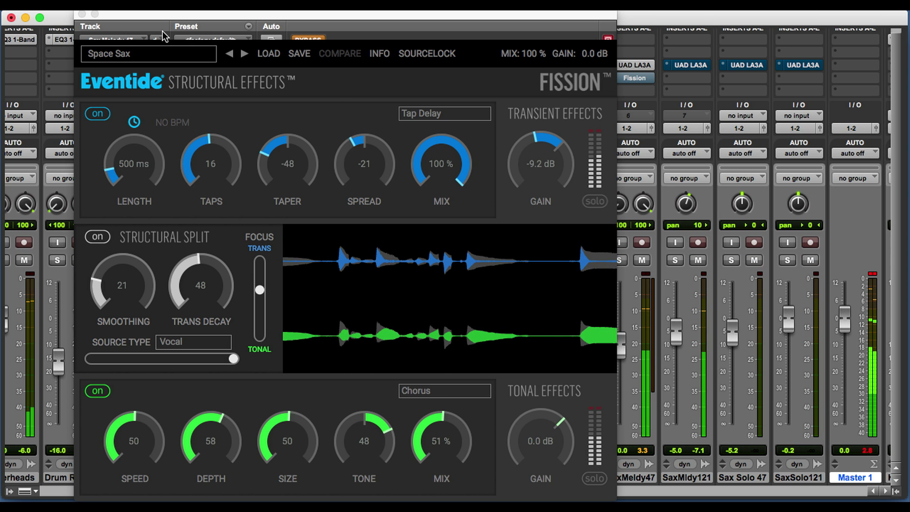
pyautogui.click(81, 15)
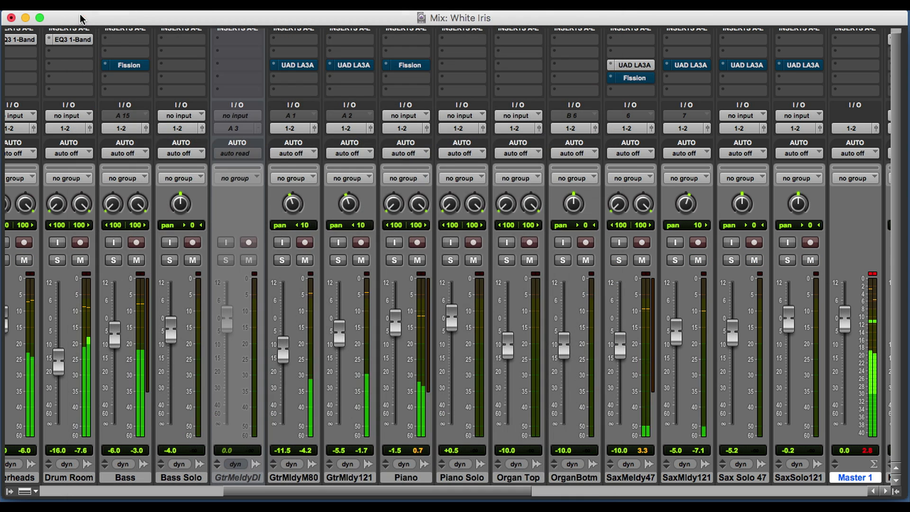